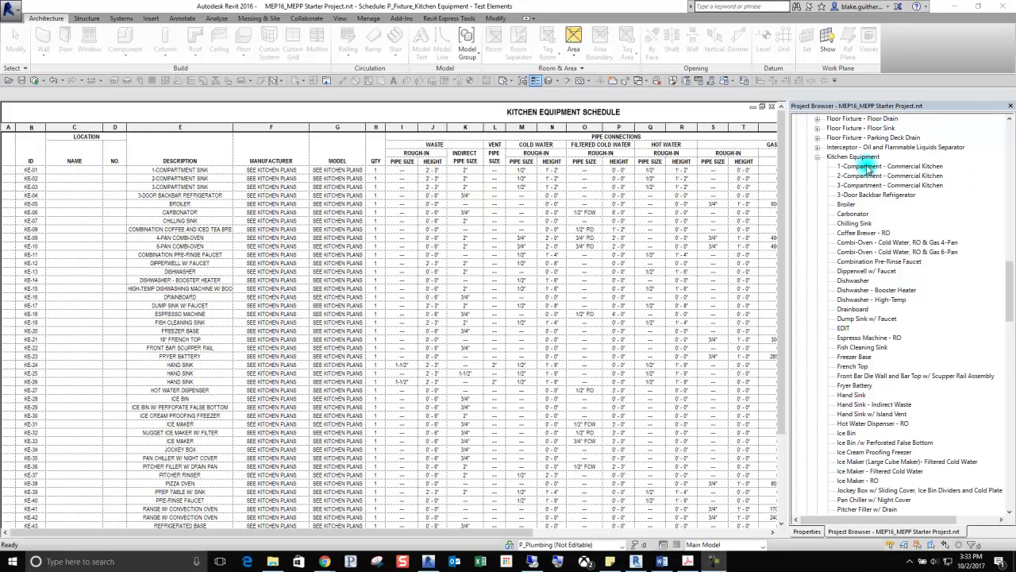
# - Examine the plumbing fixture types under Domestic Fixture - Cold Water, Domestic Fixture - Cold Water, Hot Water, Waste and Kitchen Equipment
pyautogui.moveTo(1011, 277); pyautogui.dragTo(1011, 253)
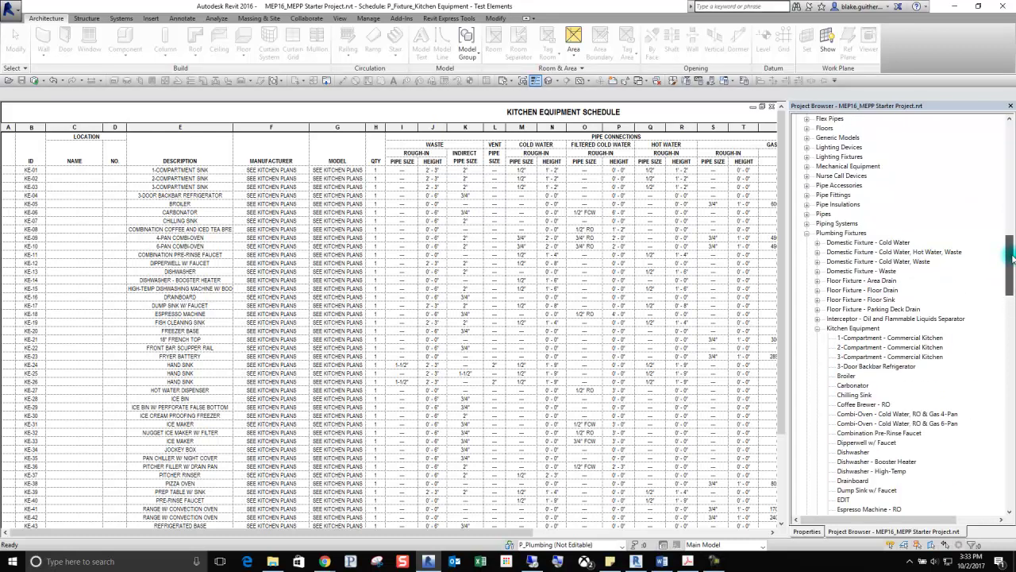
pyautogui.click(817, 243)
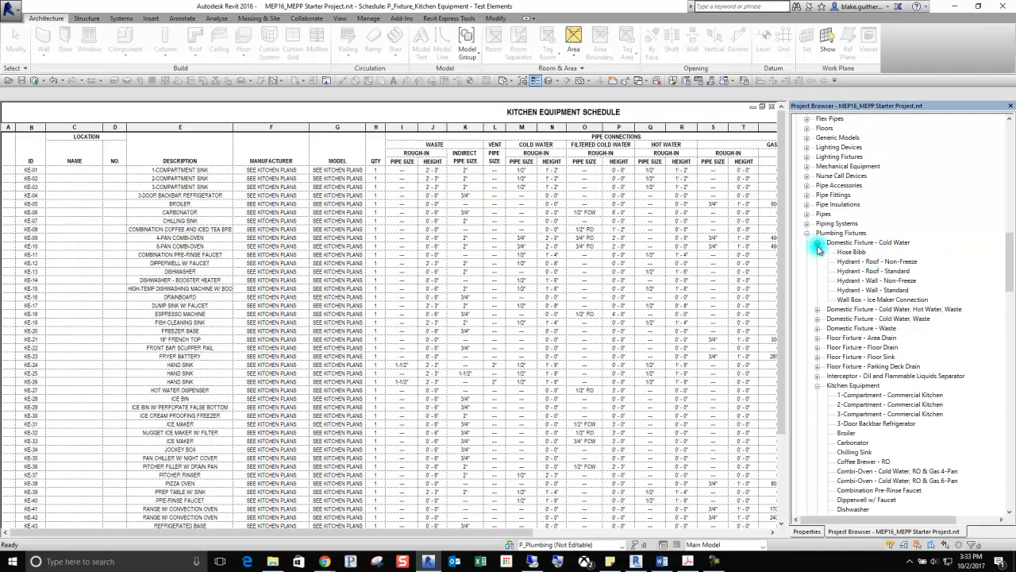
pyautogui.click(818, 242)
pyautogui.click(818, 251)
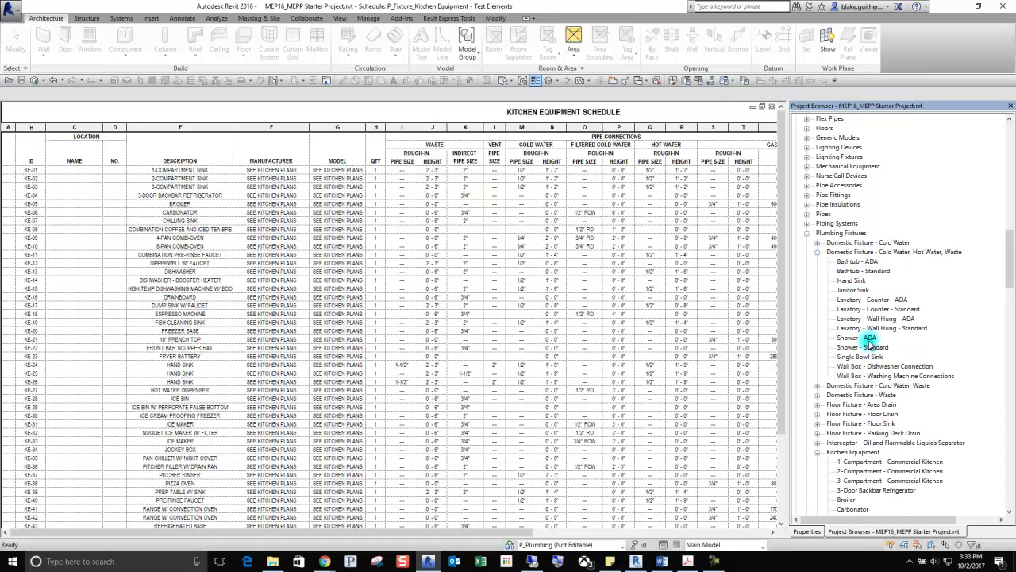
pyautogui.click(817, 252)
pyautogui.scroll(-4, 853, 313)
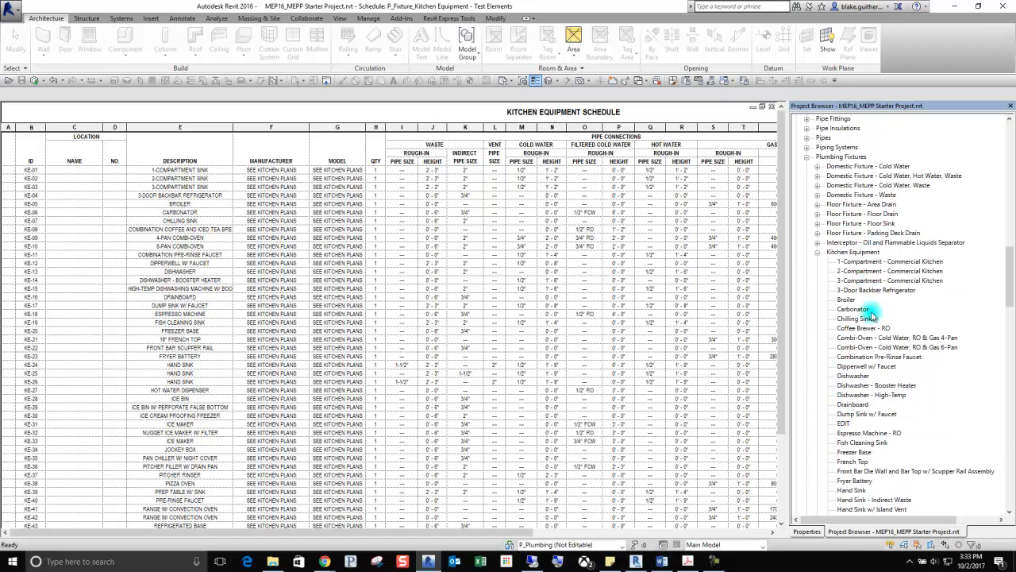
pyautogui.scroll(-1, 866, 252)
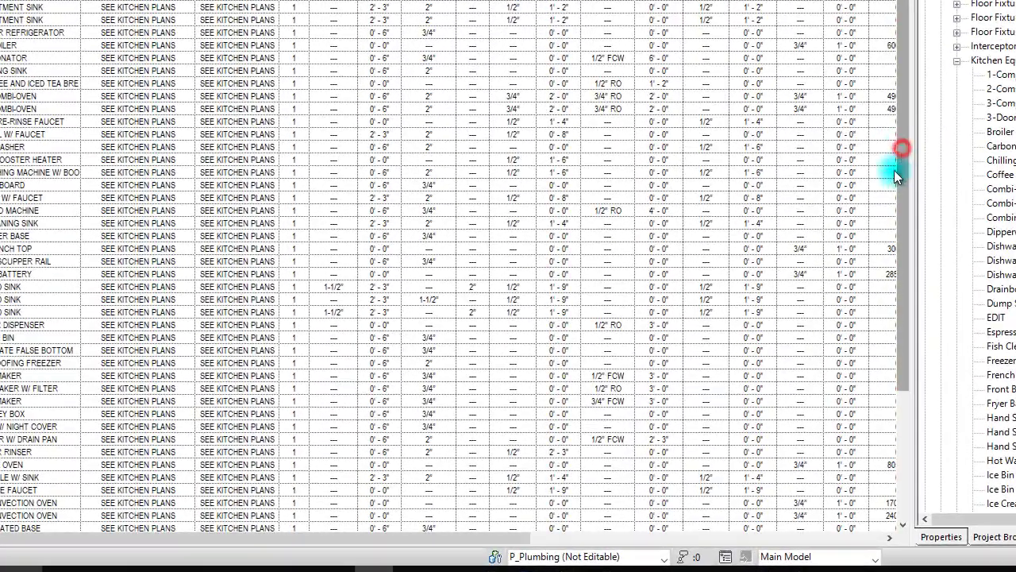
# - Examine the kitchen equipment schedule's rows and its pipe connection, gas and remarks columns, including the waste rough-in pipe sizes
pyautogui.moveTo(894, 170); pyautogui.dragTo(917, 150)
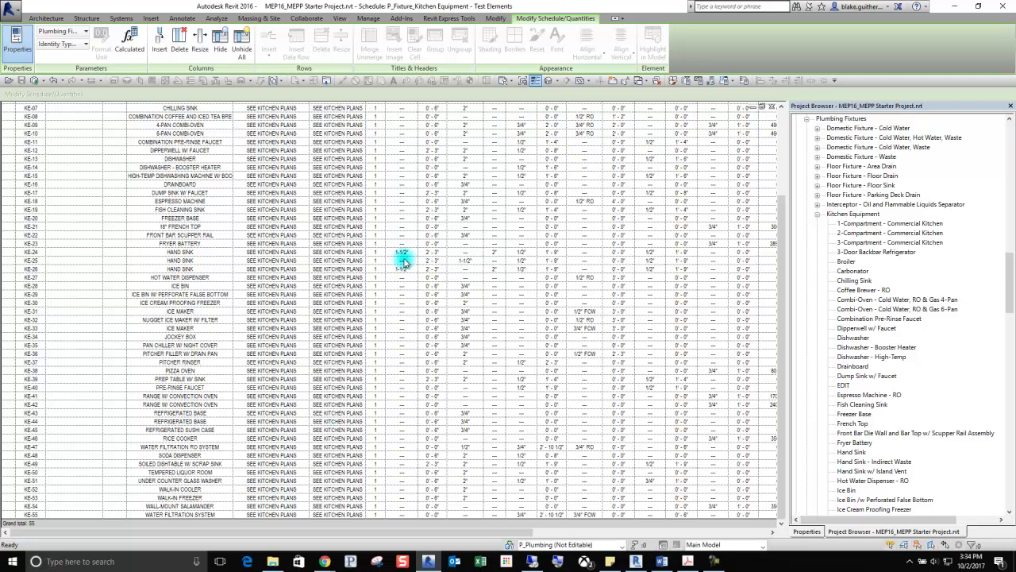
pyautogui.scroll(5, 556, 254)
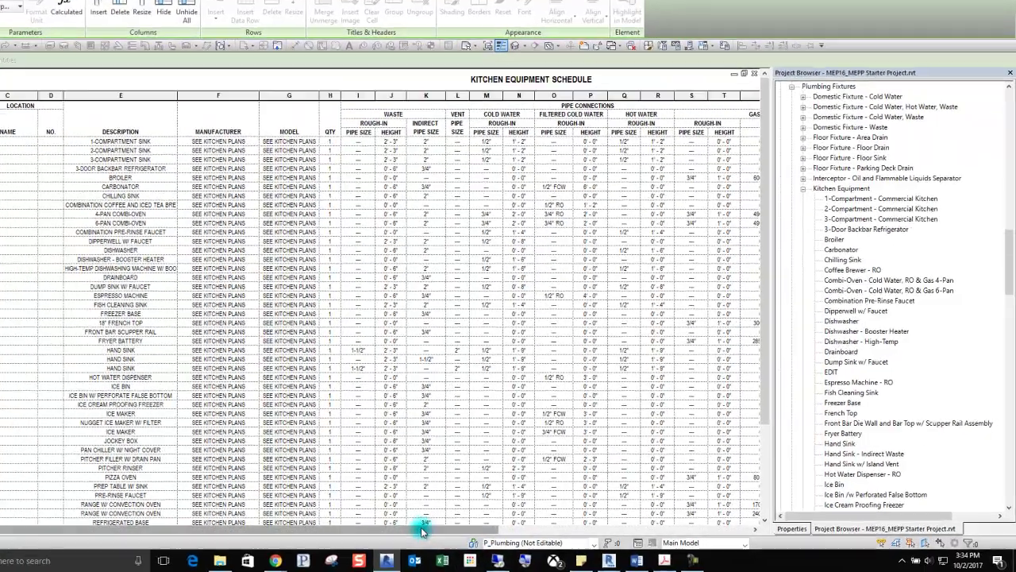
pyautogui.moveTo(462, 532); pyautogui.dragTo(523, 538)
pyautogui.moveTo(277, 526); pyautogui.dragTo(389, 548)
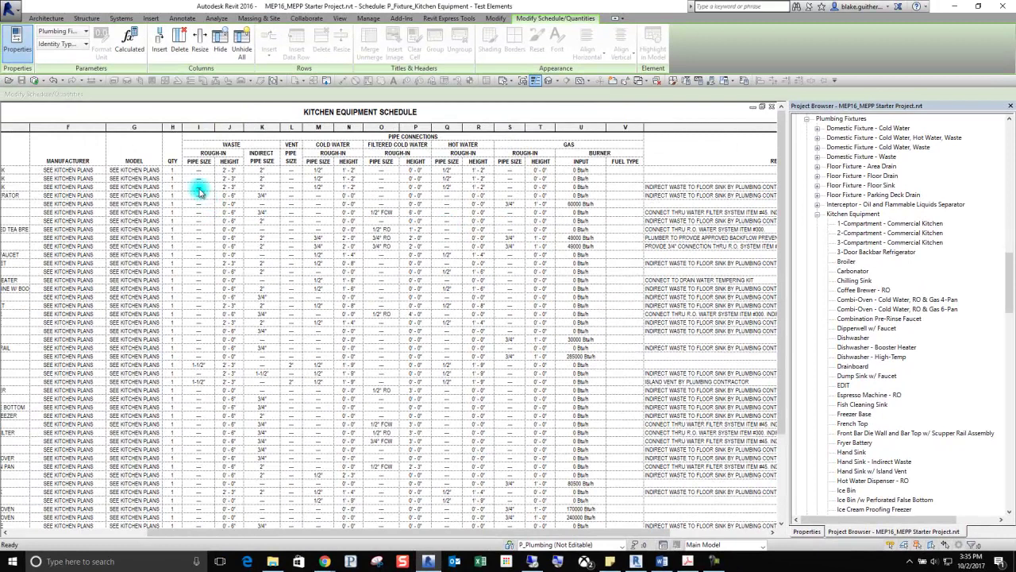
pyautogui.click(198, 187)
pyautogui.click(200, 196)
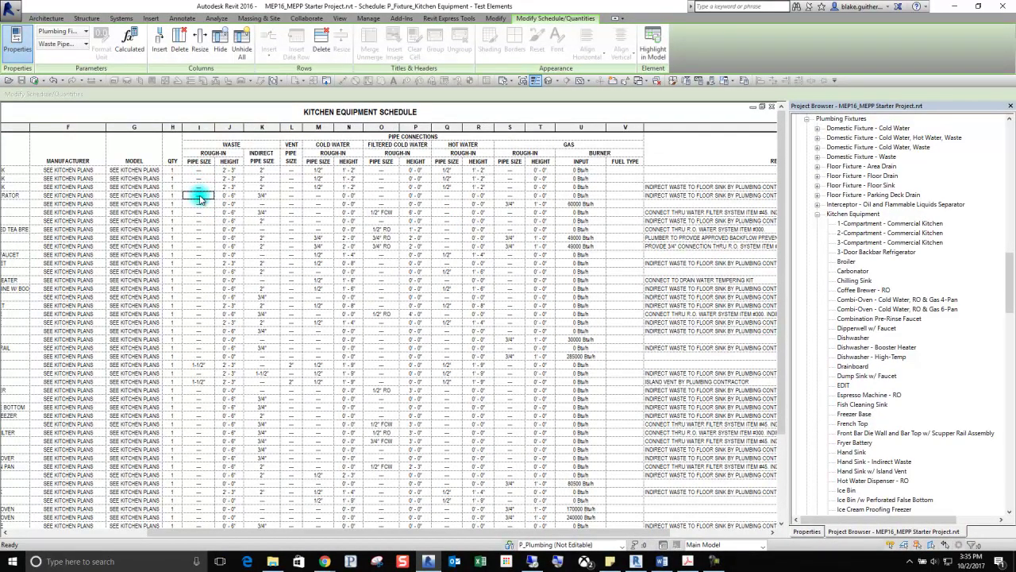
pyautogui.click(199, 204)
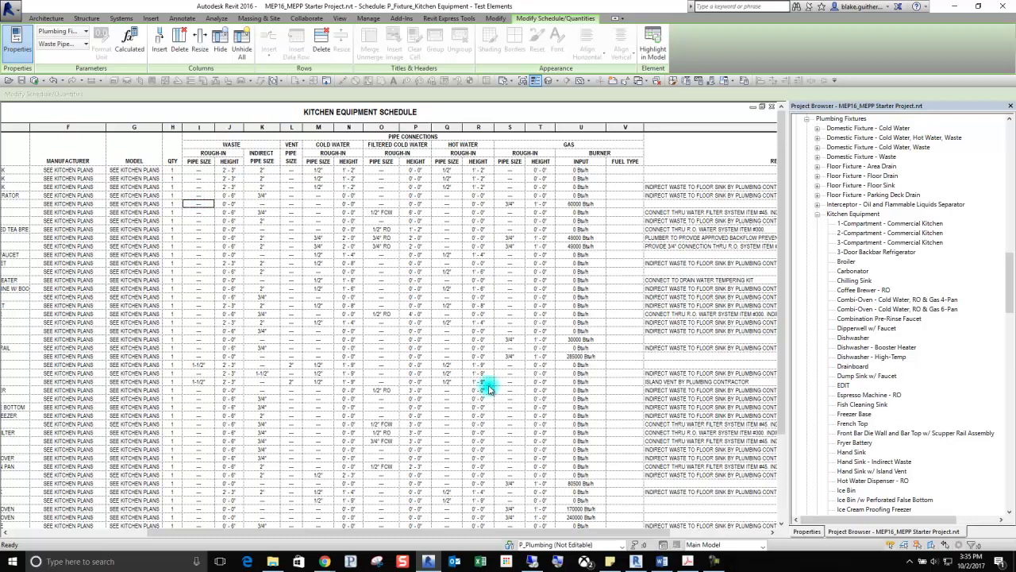
pyautogui.moveTo(559, 530); pyautogui.dragTo(382, 547)
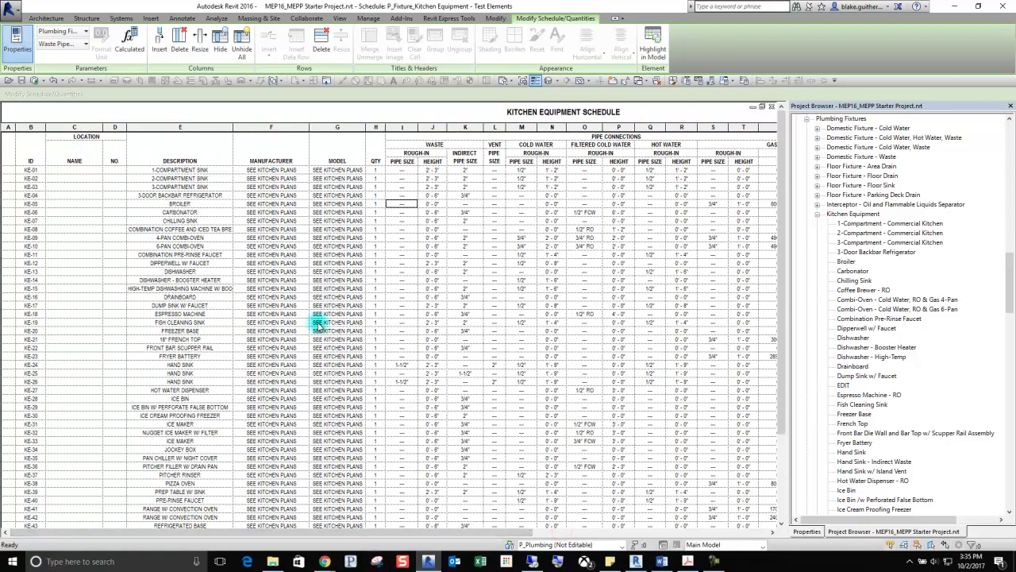
pyautogui.scroll(-5, 316, 325)
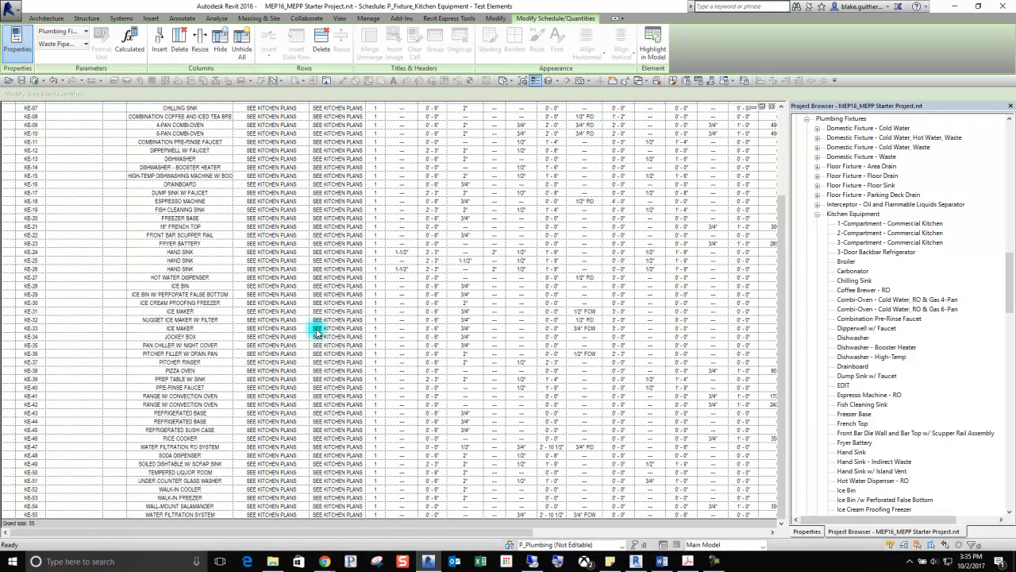
pyautogui.scroll(5, 318, 324)
pyautogui.scroll(-5, 318, 324)
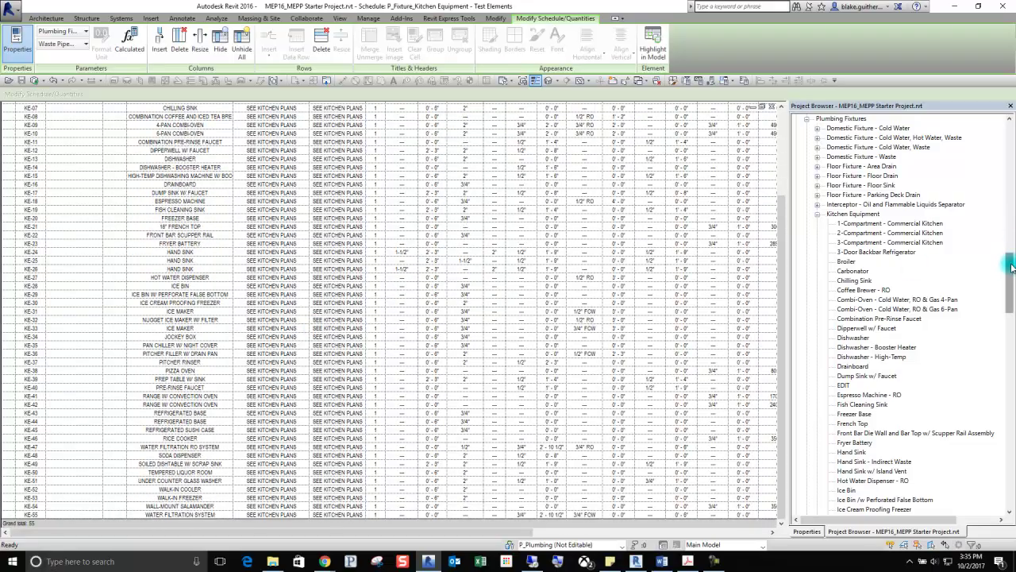
# - Review the P_Kitchen Equipment model groups, collapse the model groups list and return to the Kitchen Equipment family types
pyautogui.moveTo(1012, 266); pyautogui.dragTo(1007, 309)
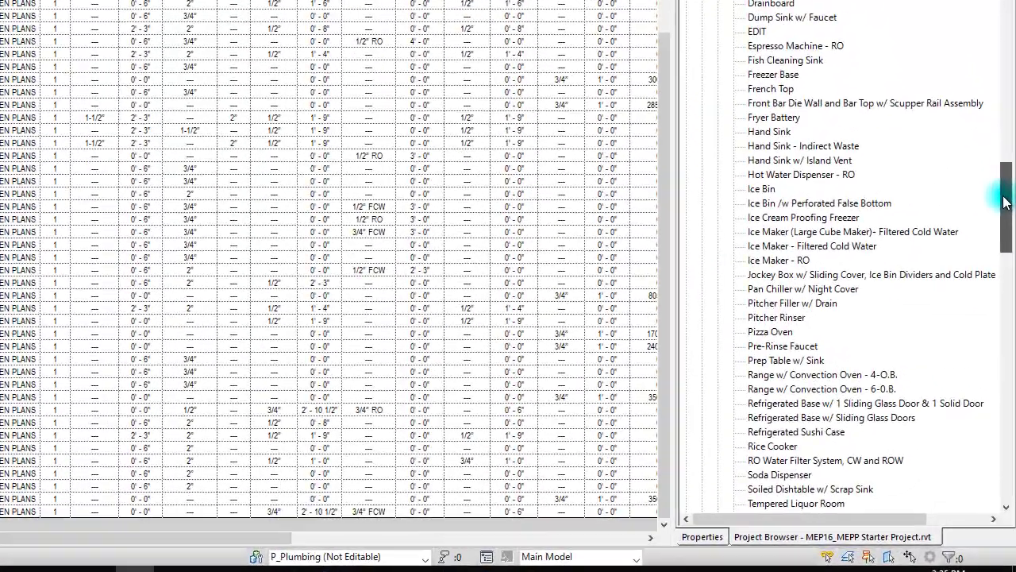
pyautogui.moveTo(1004, 202); pyautogui.dragTo(1005, 389)
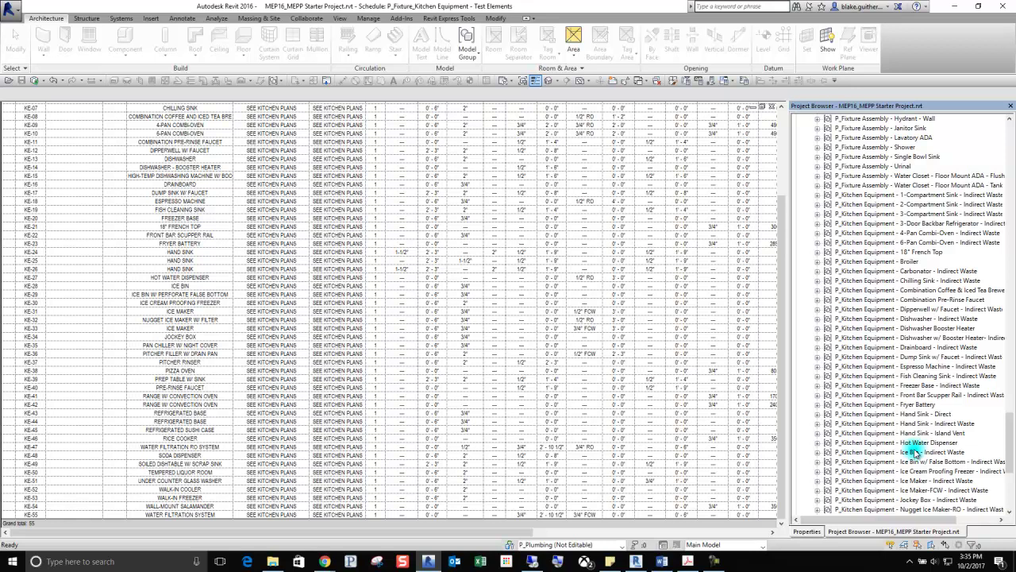
pyautogui.scroll(-1, 952, 443)
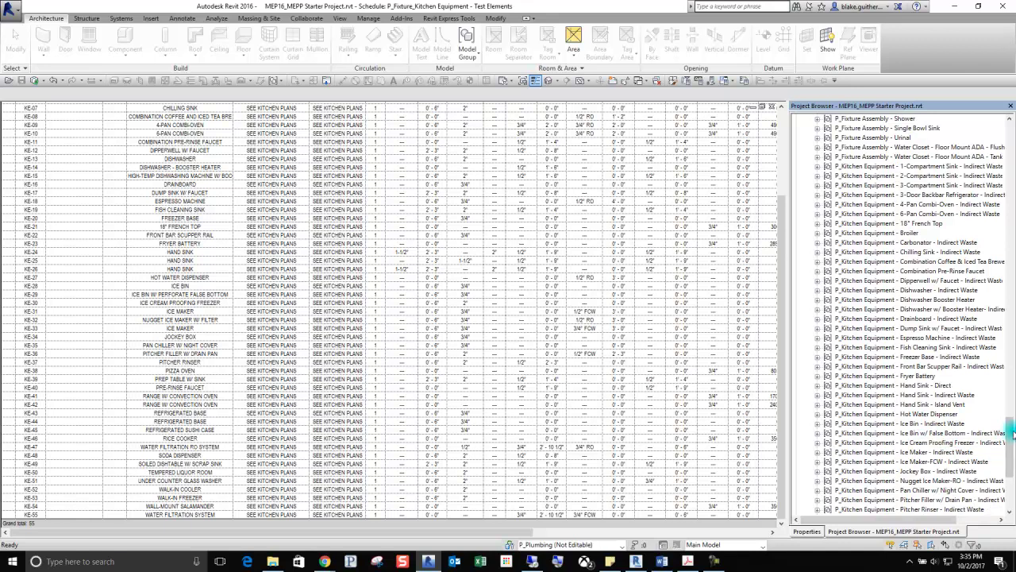
pyautogui.moveTo(1012, 433); pyautogui.dragTo(1012, 380)
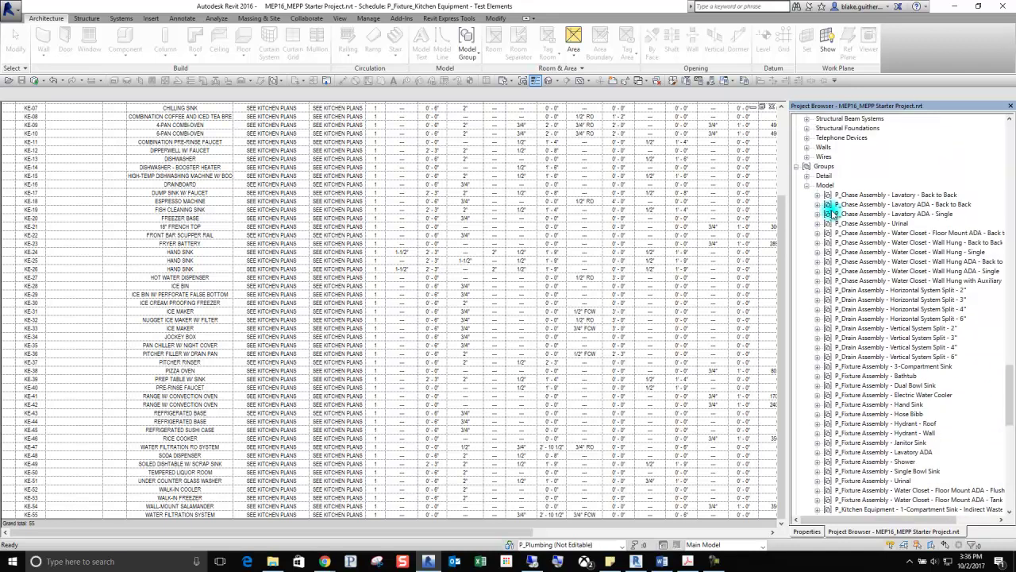
pyautogui.click(807, 186)
pyautogui.scroll(7, 913, 348)
pyautogui.scroll(3, 876, 251)
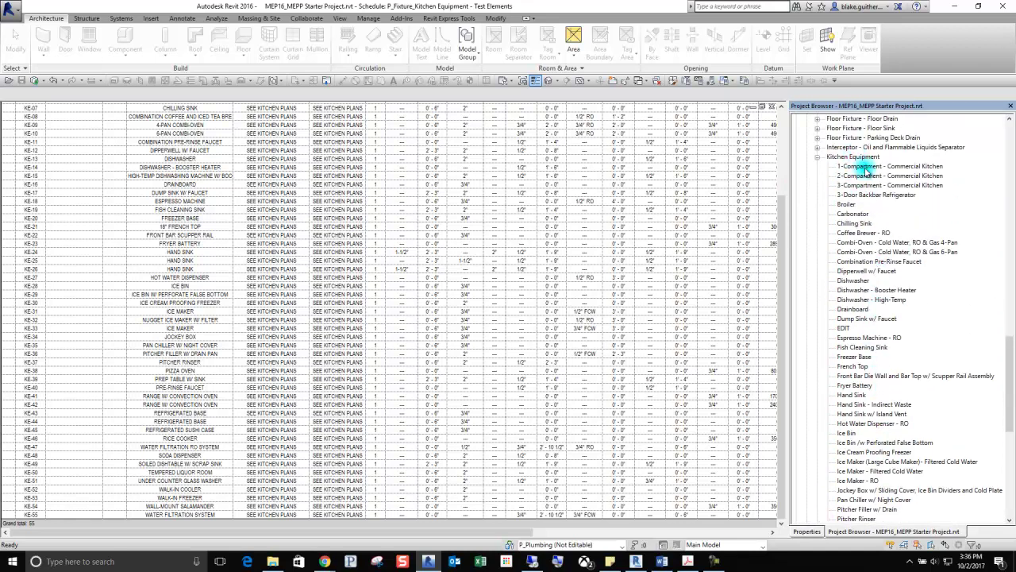
pyautogui.scroll(-1, 864, 178)
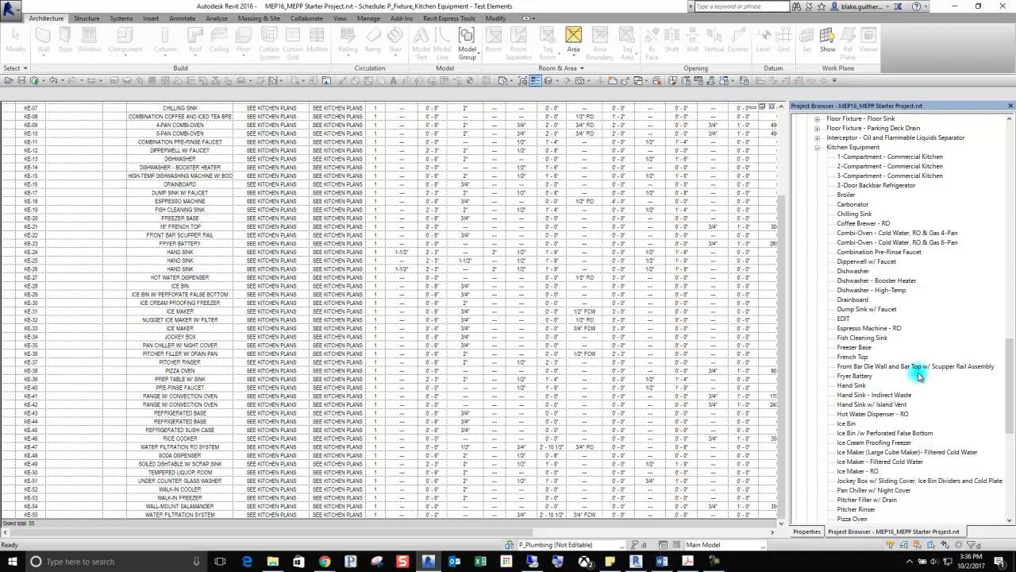
# - Switch from the kitchen equipment schedule to the Plumbing Working-01 floor plan
pyautogui.moveTo(779, 238); pyautogui.dragTo(779, 131)
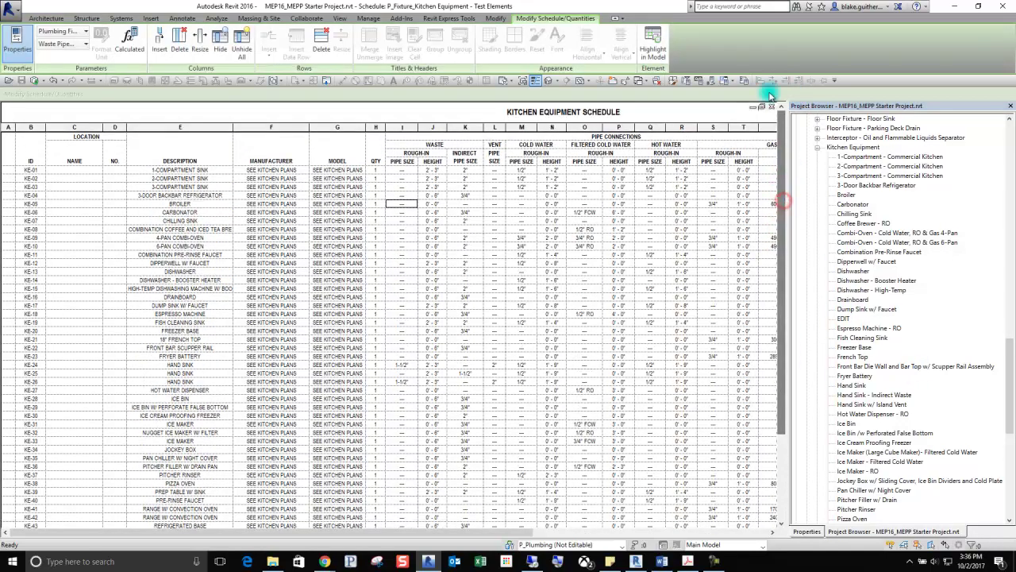
pyautogui.click(640, 80)
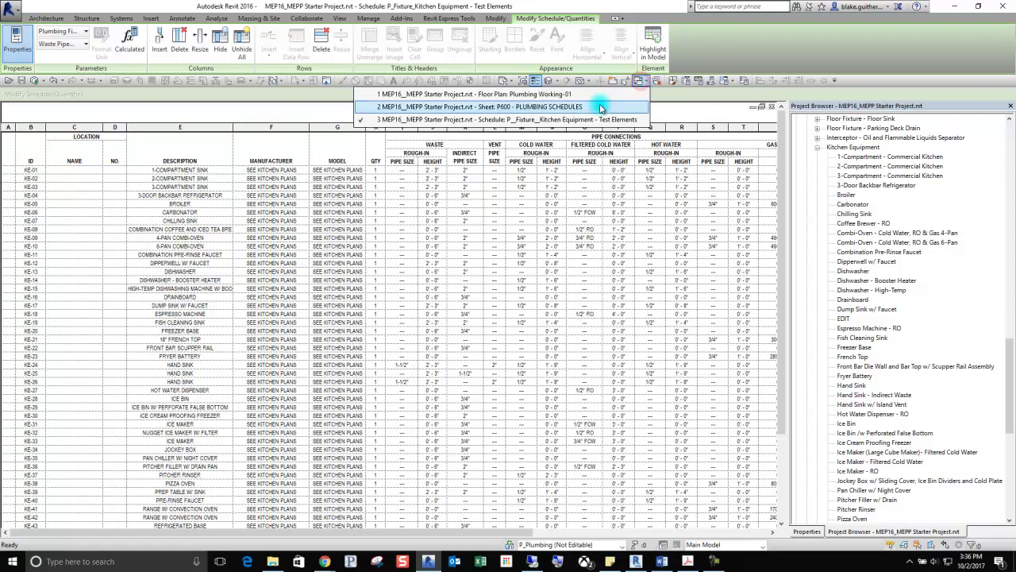
pyautogui.click(522, 94)
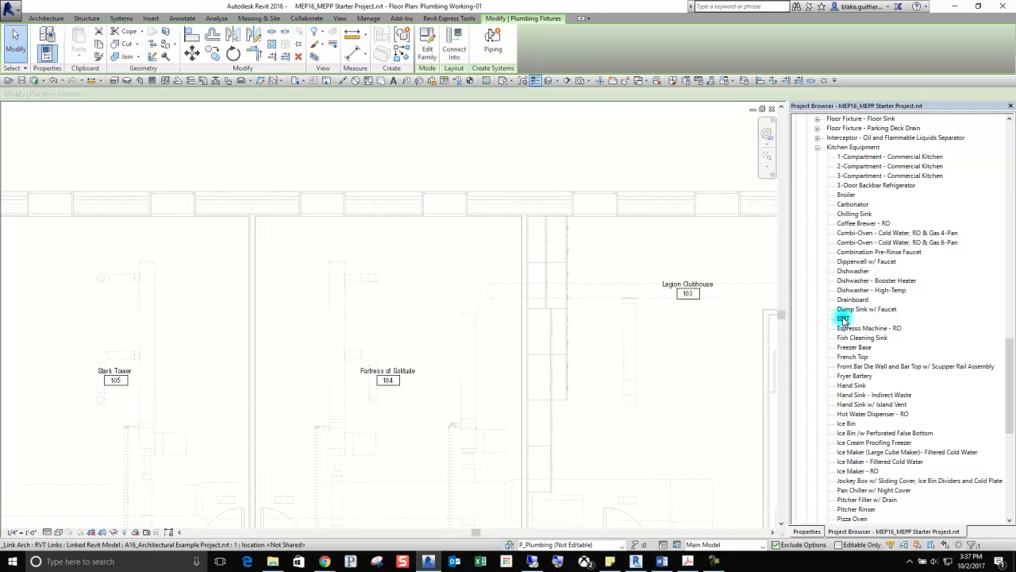
# - Duplicate the Kitchen Equipment family's EDIT type as "Eyewash Station - Wall mounted"
pyautogui.doubleClick(843, 318)
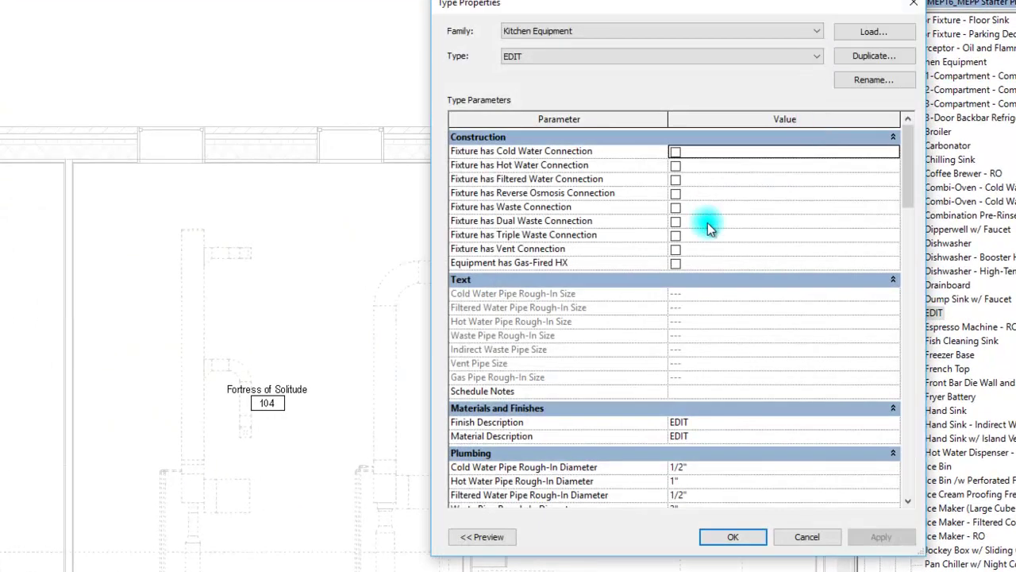
pyautogui.moveTo(761, 16); pyautogui.dragTo(564, 26)
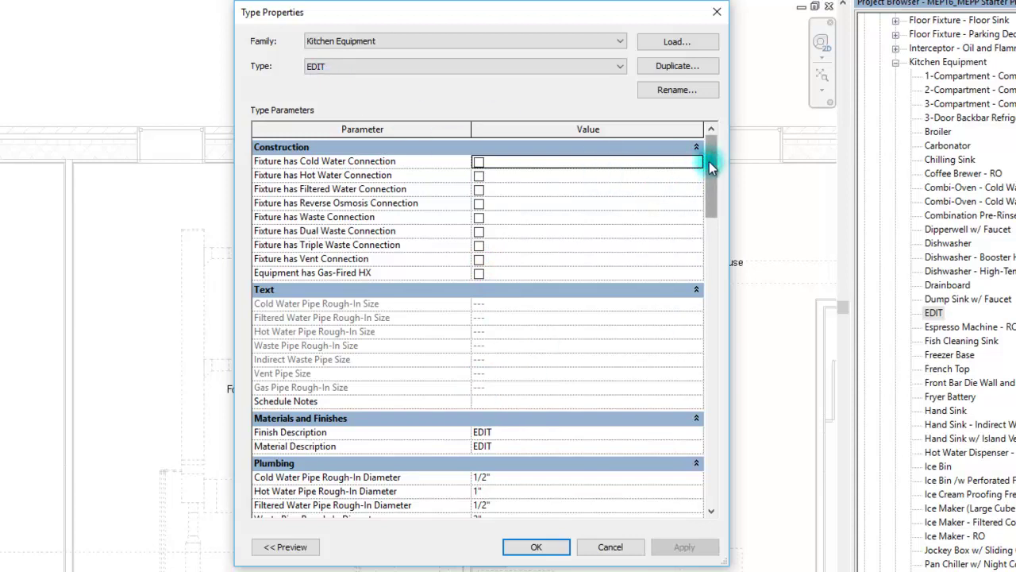
pyautogui.moveTo(709, 161)
pyautogui.mouseDown()
pyautogui.moveTo(705, 342)
pyautogui.moveTo(711, 155)
pyautogui.mouseUp()
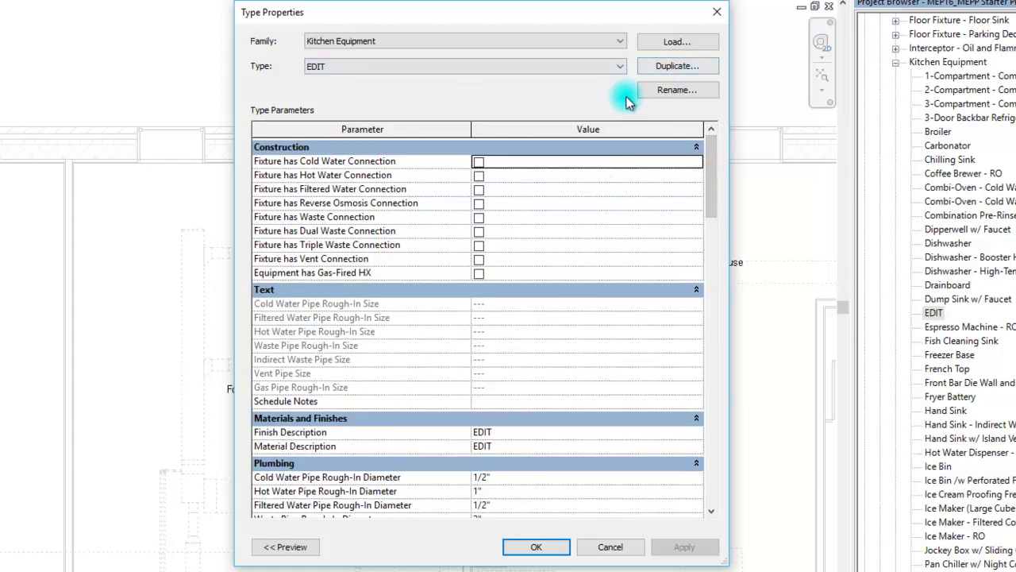
pyautogui.click(689, 67)
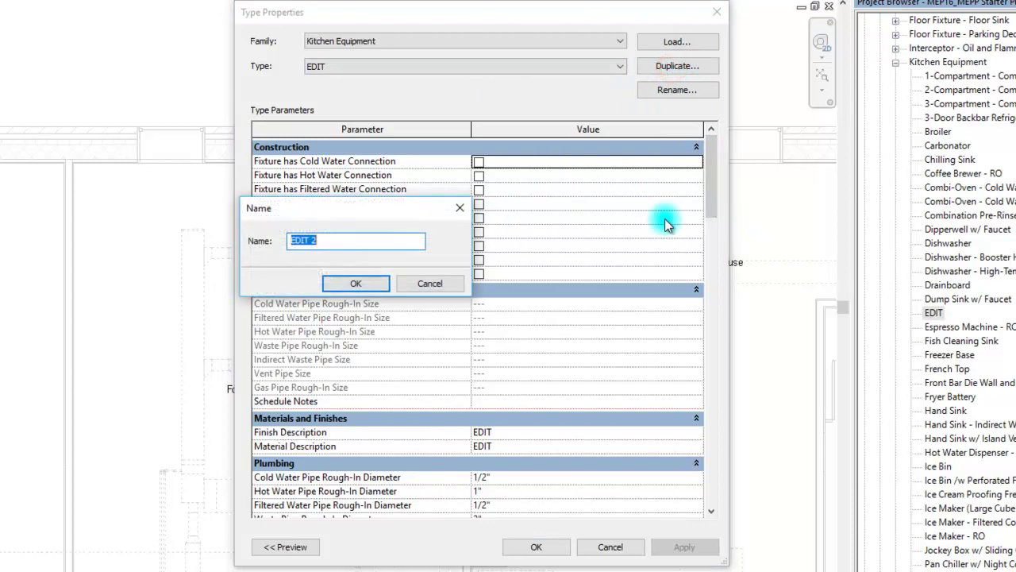
pyautogui.write('E')
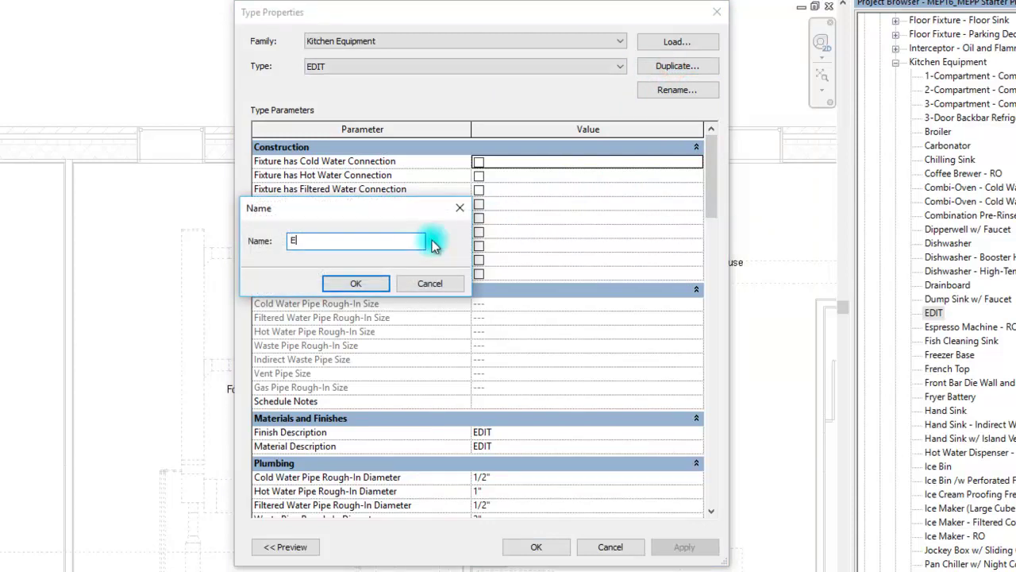
pyautogui.write('yewash Station - Wall mounted')
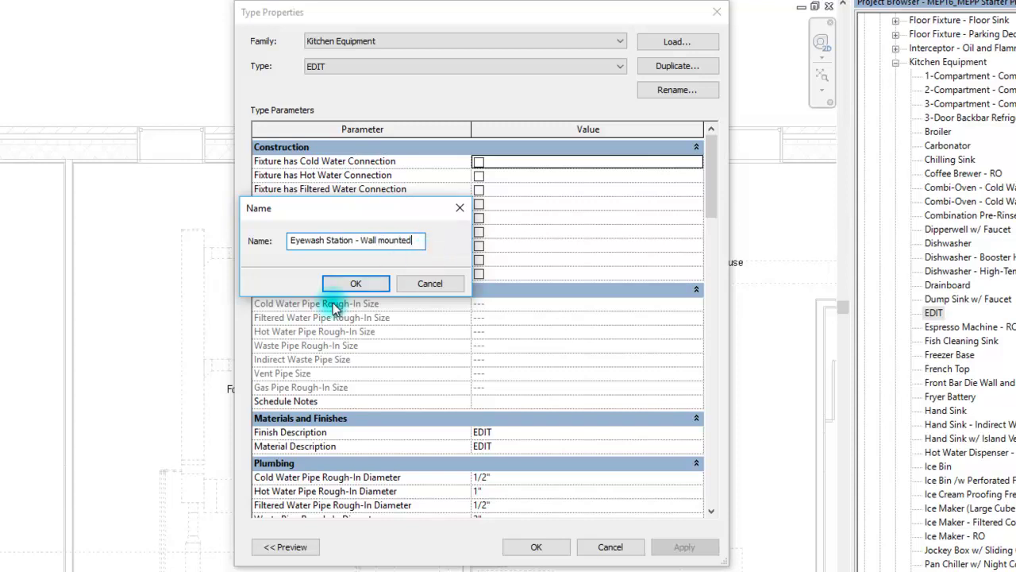
pyautogui.click(359, 282)
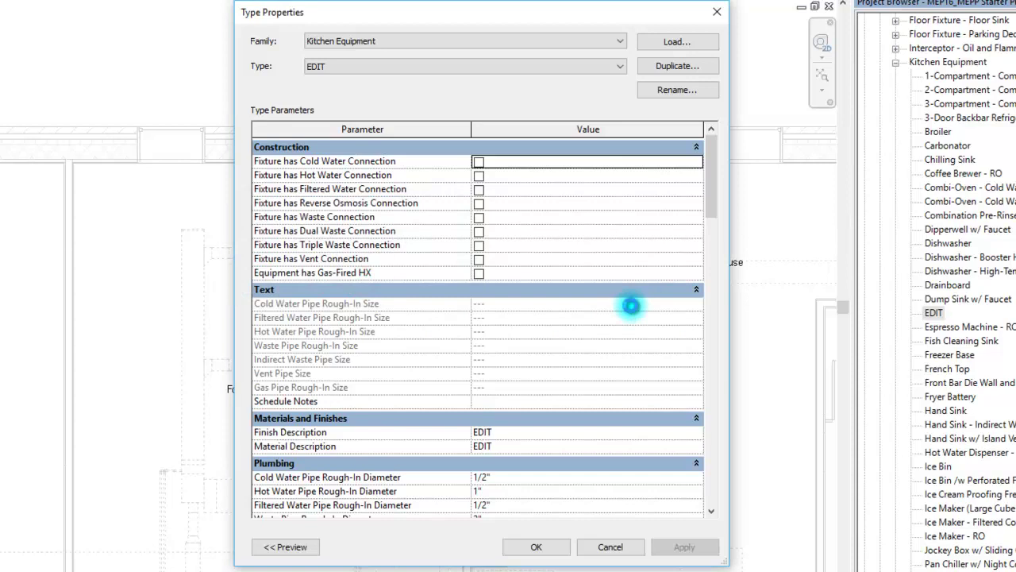
# - Enable the cold water, hot water and waste connections for the eyewash station type, leaving the vent connection off
pyautogui.click(479, 162)
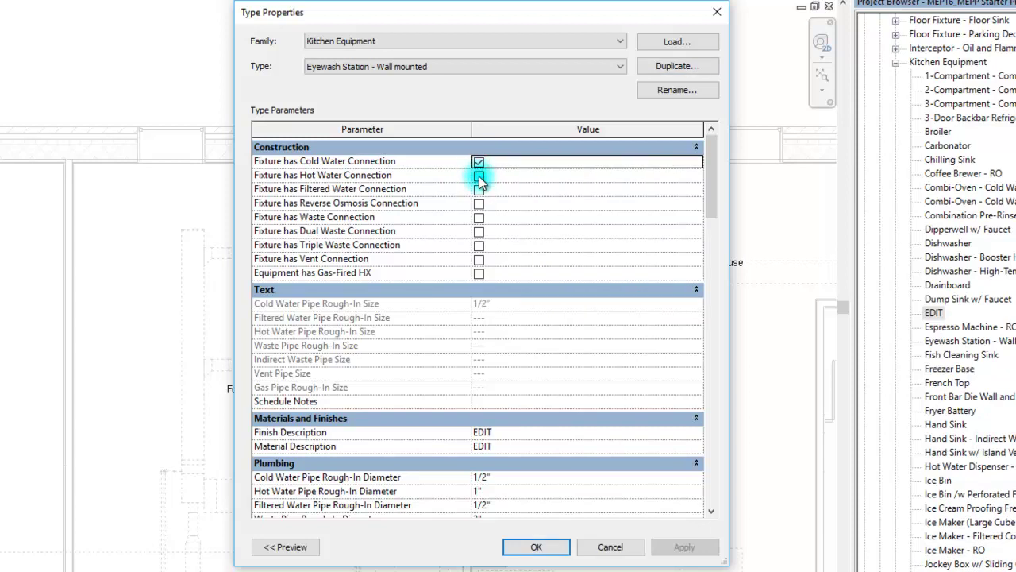
pyautogui.click(479, 175)
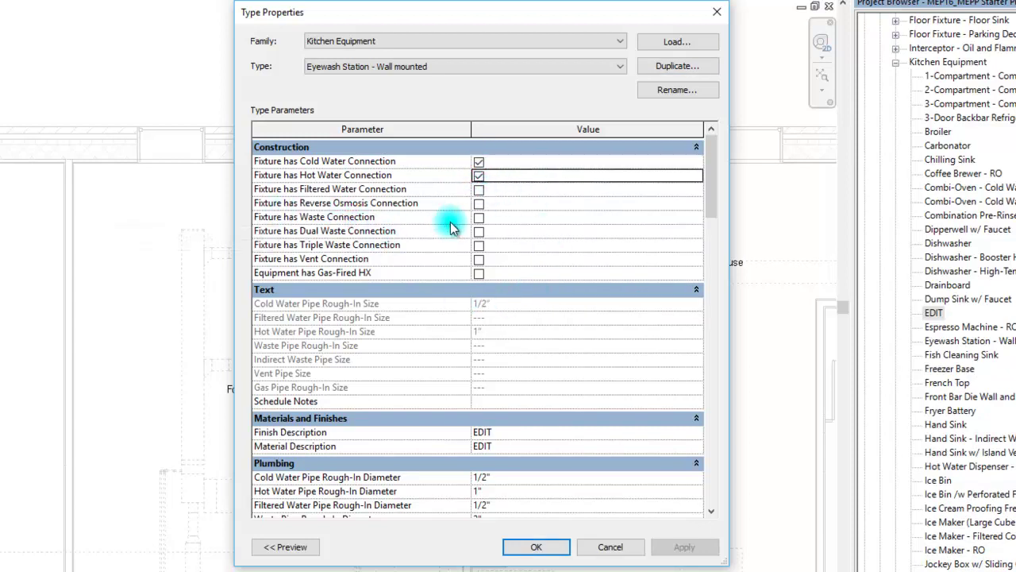
pyautogui.click(479, 218)
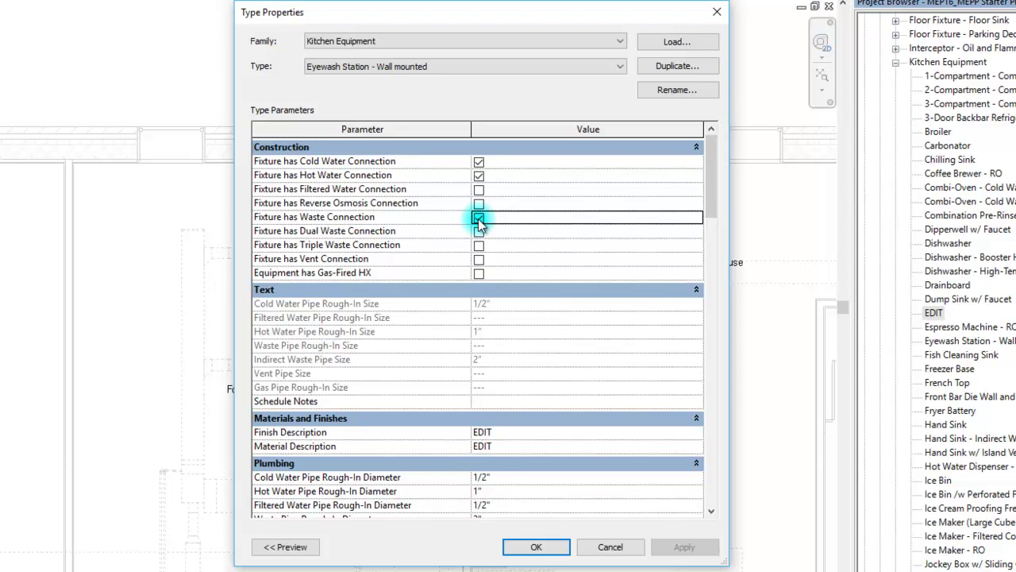
pyautogui.click(480, 261)
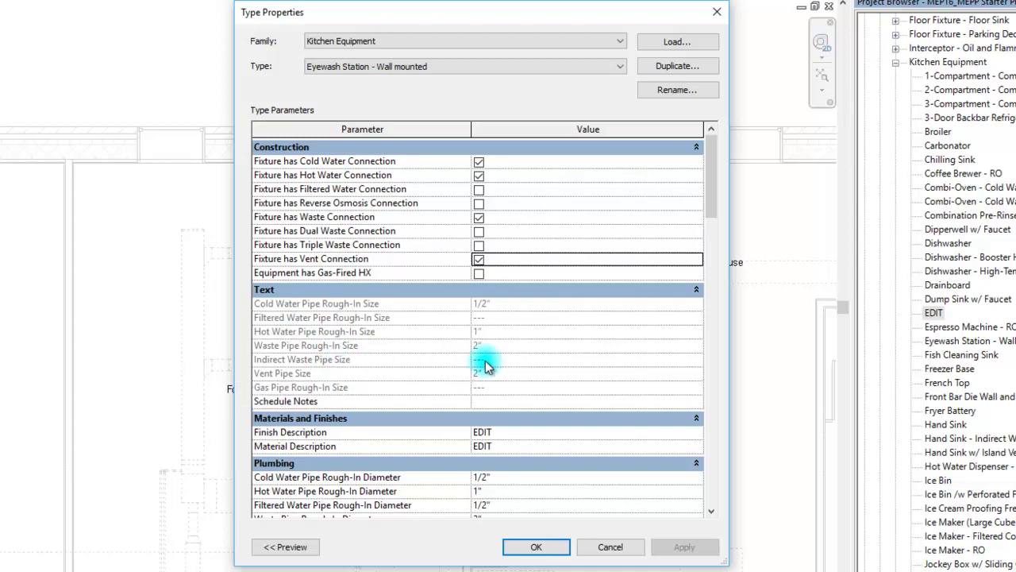
pyautogui.click(479, 260)
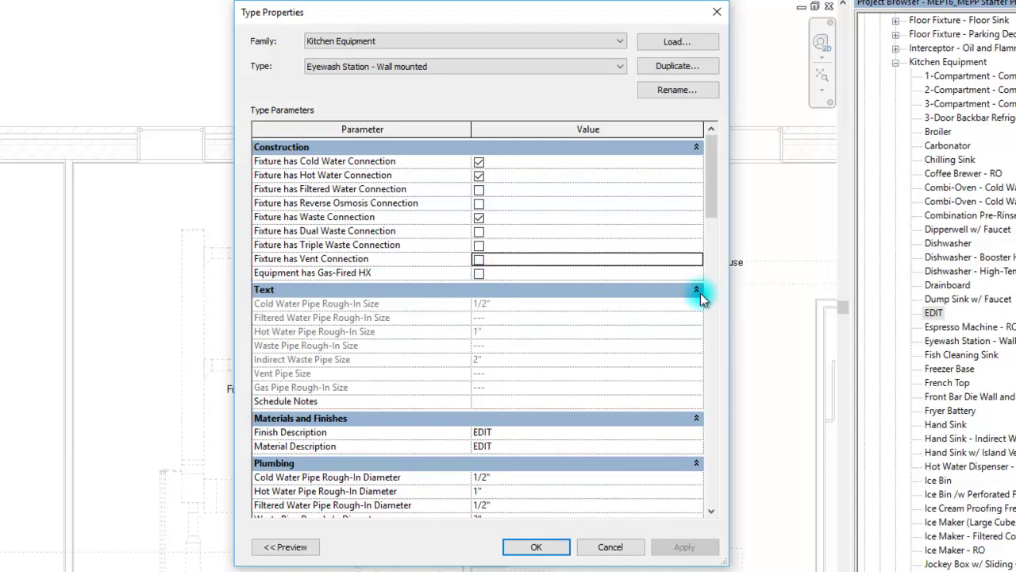
# - Set the eyewash type's Hot Water Pipe Rough-In Diameter to 1/2" and the filtered water and waste rough-in diameters to 0"
pyautogui.moveTo(711, 178); pyautogui.dragTo(707, 217)
pyautogui.click(519, 331)
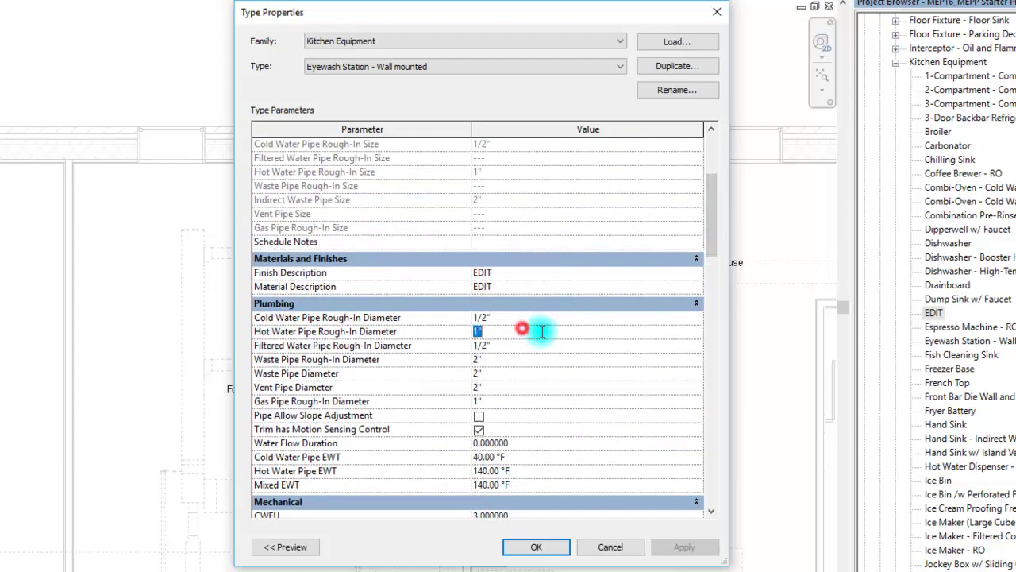
pyautogui.write('1/2"')
pyautogui.click(537, 345)
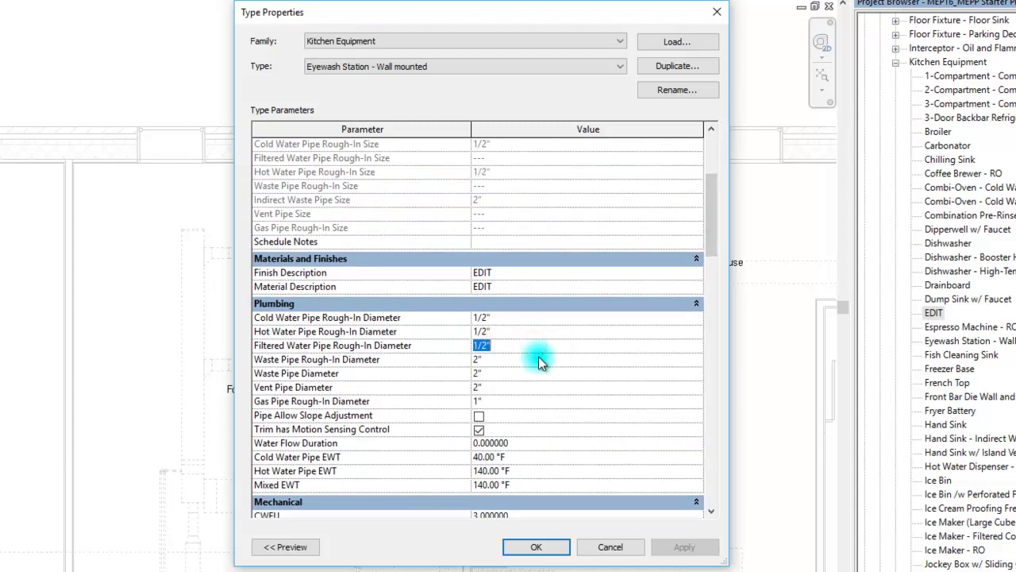
pyautogui.write('0')
pyautogui.click(514, 359)
pyautogui.write('0')
# - Set the Waste Pipe Diameter to 2" and both the Vent Pipe Diameter and Gas Pipe Rough-In Diameter to 0"
pyautogui.click(512, 373)
pyautogui.write('0')
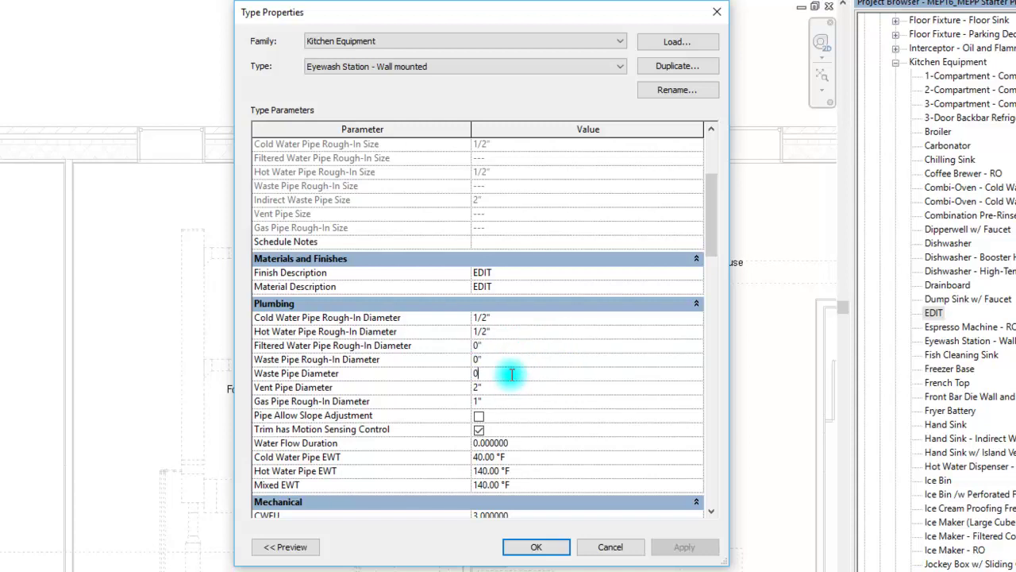
pyautogui.press('BackSpace')
pyautogui.write('2')
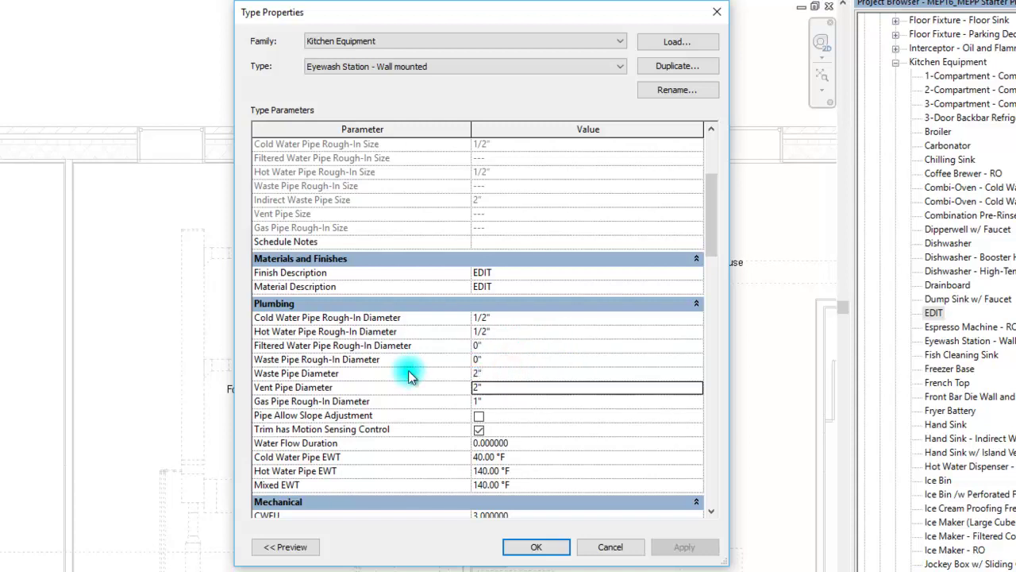
pyautogui.click(505, 387)
pyautogui.press('BackSpace')
pyautogui.write('0')
pyautogui.click(512, 401)
pyautogui.write('0')
pyautogui.click(519, 386)
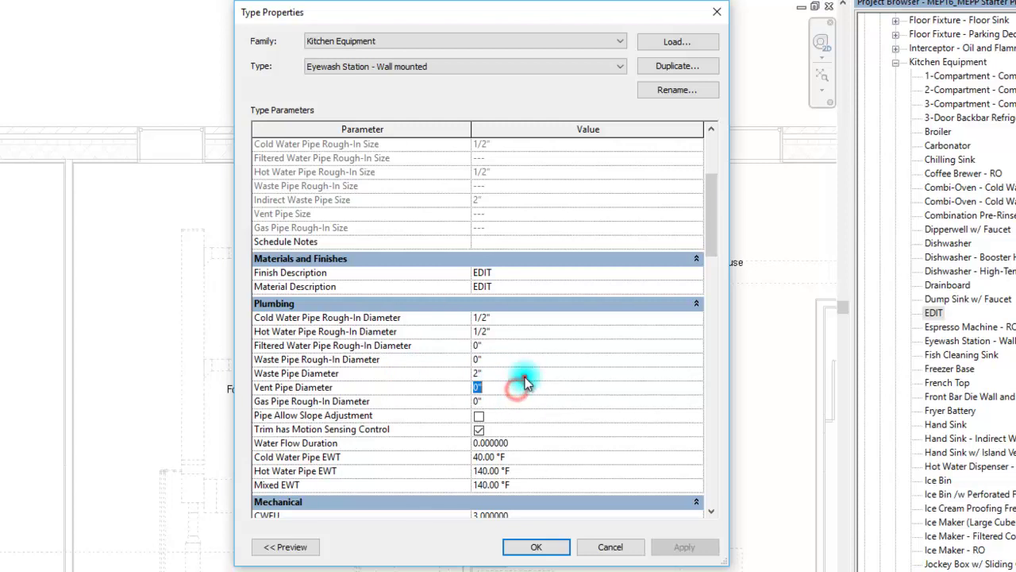
# - Try 3/4" as the Cold Water Pipe Rough-In Diameter, checking the rough-in size text, and restore it to 1/2"
pyautogui.scroll(4, 620, 363)
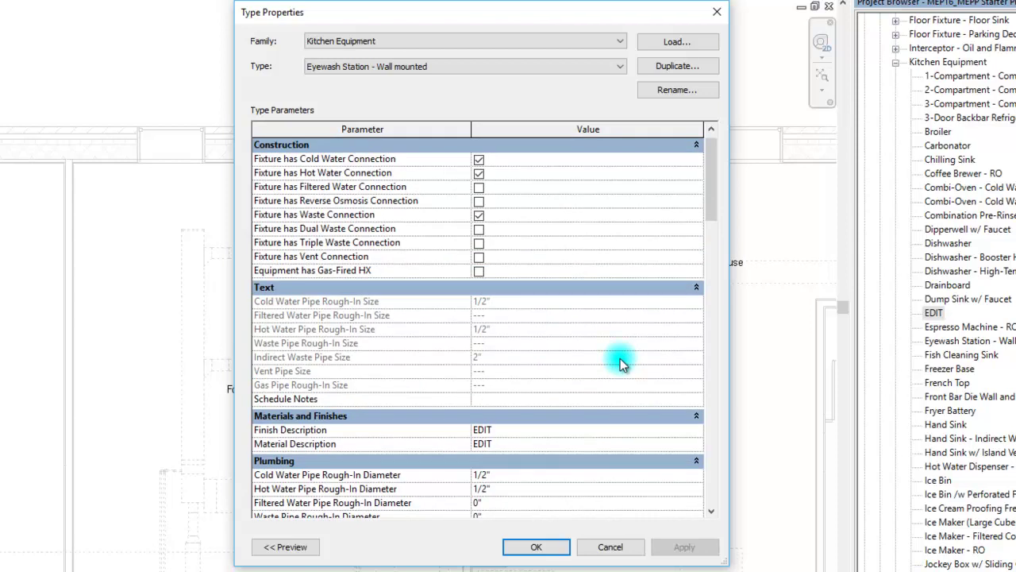
pyautogui.scroll(-1, 621, 362)
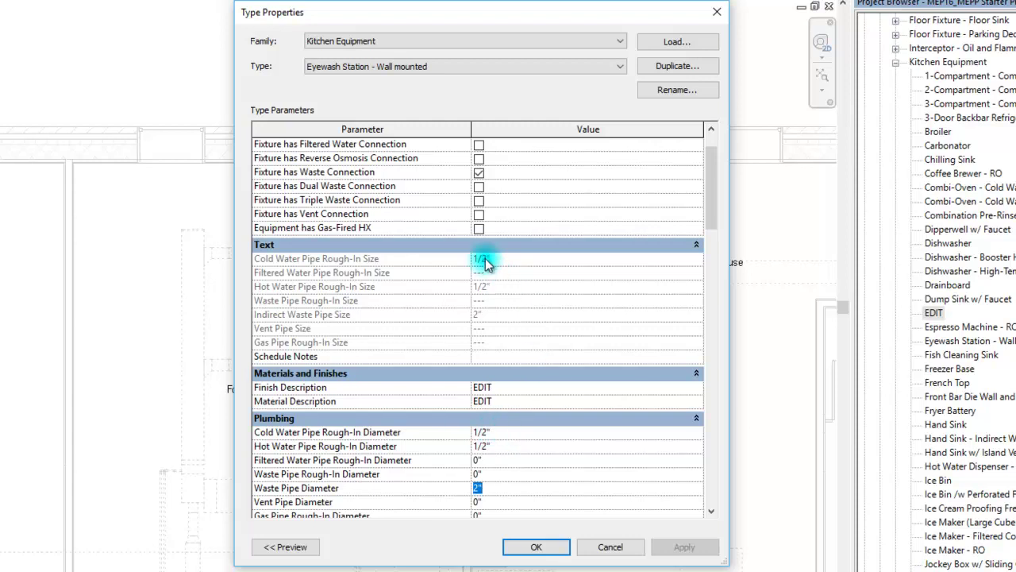
pyautogui.click(505, 432)
pyautogui.write('3/4"')
pyautogui.press('Return')
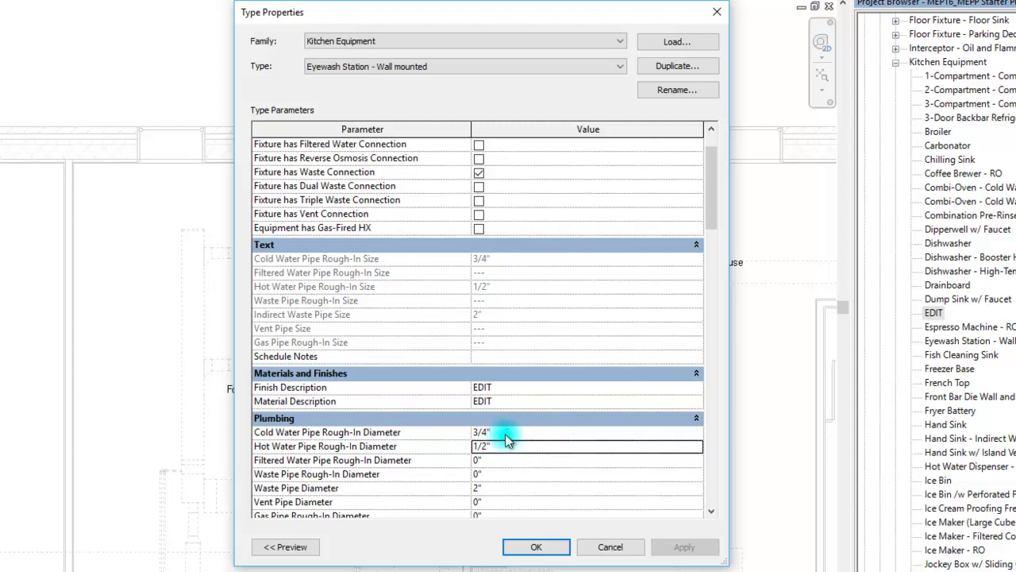
pyautogui.click(508, 432)
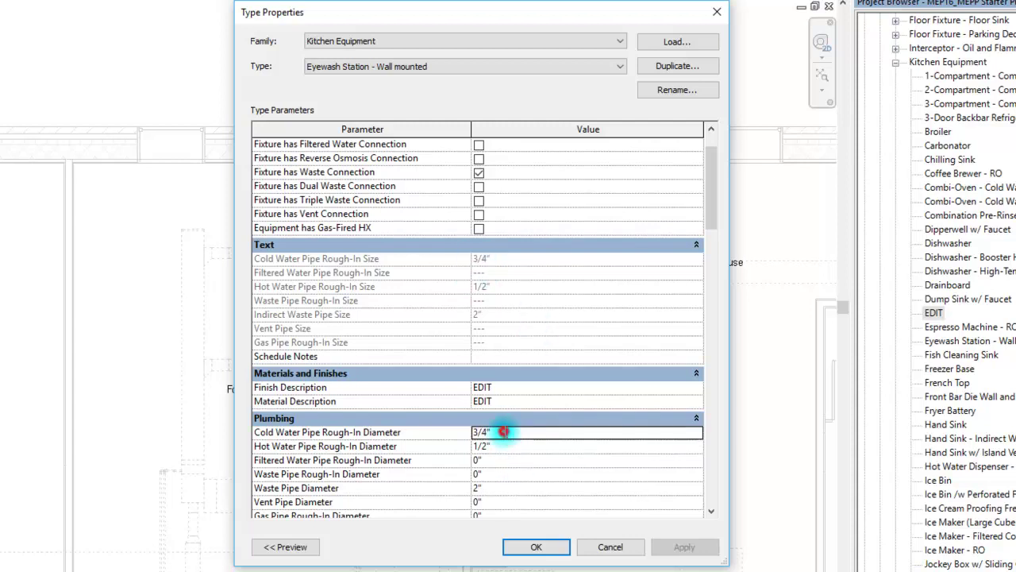
pyautogui.write('1/2')
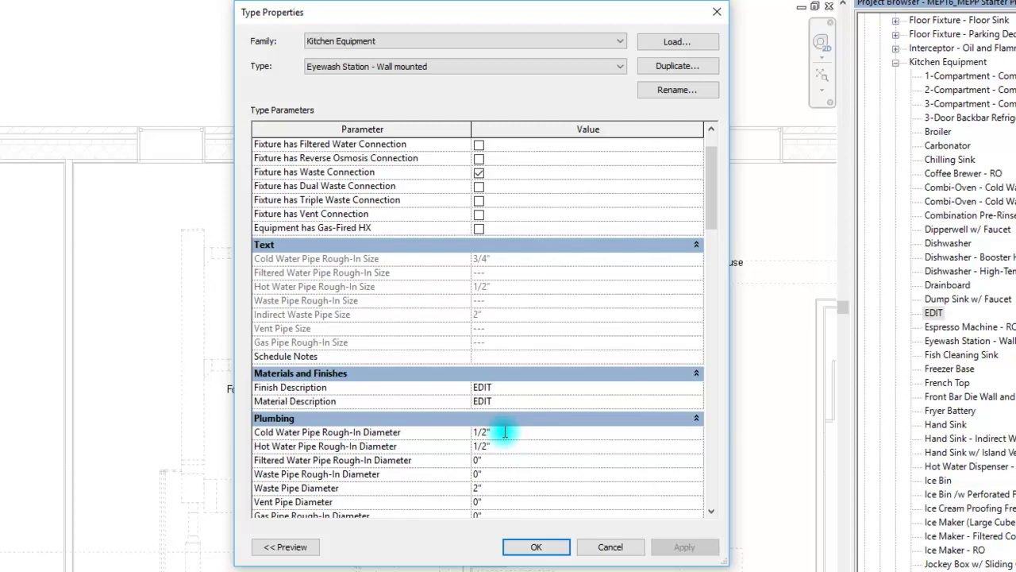
pyautogui.press('Tab')
# - Review the type's plumbing, mechanical and dimension parameters, including the orientation and depth of each water and waste pipe
pyautogui.moveTo(710, 192); pyautogui.dragTo(710, 237)
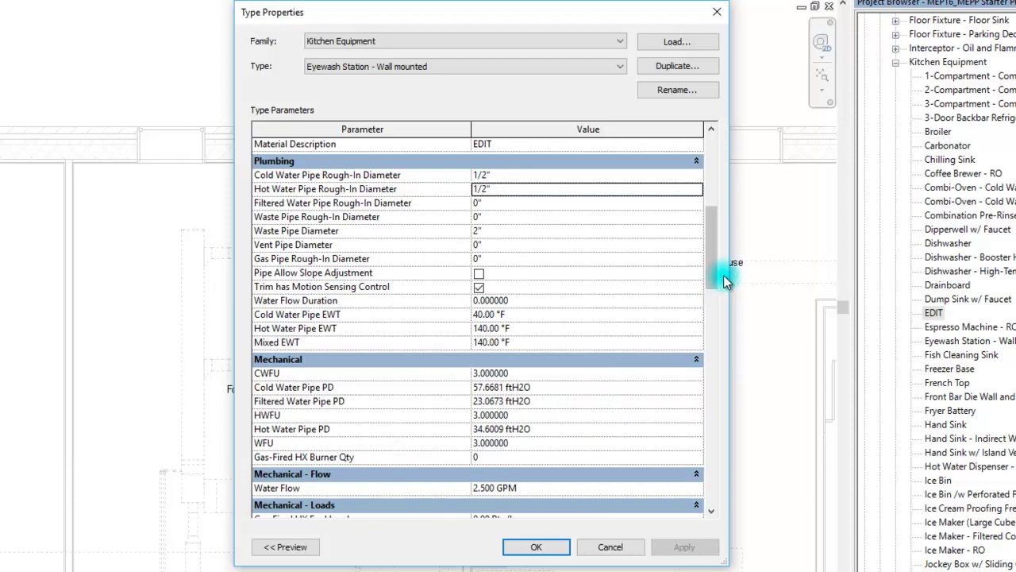
pyautogui.moveTo(712, 240); pyautogui.dragTo(710, 315)
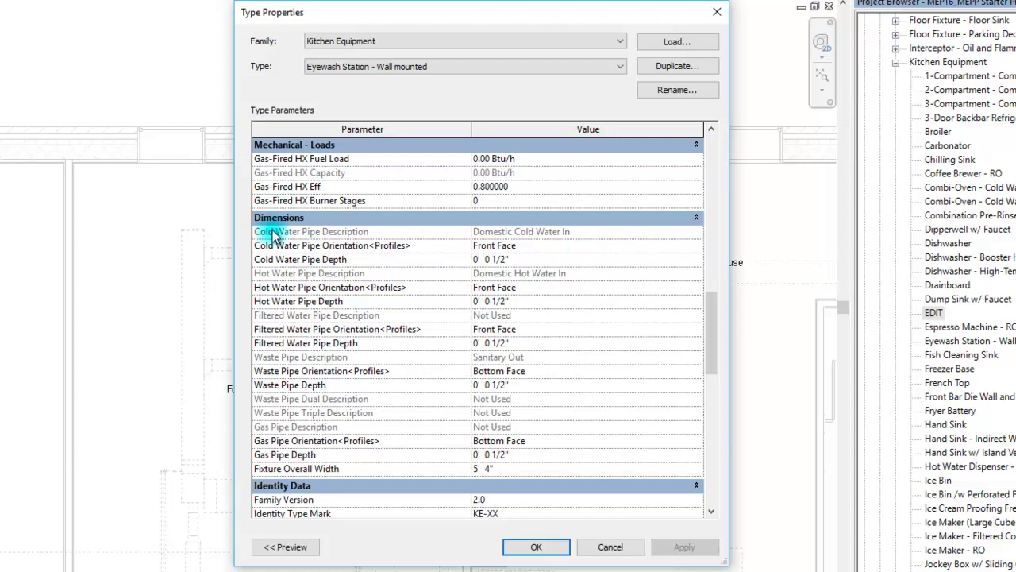
pyautogui.click(553, 251)
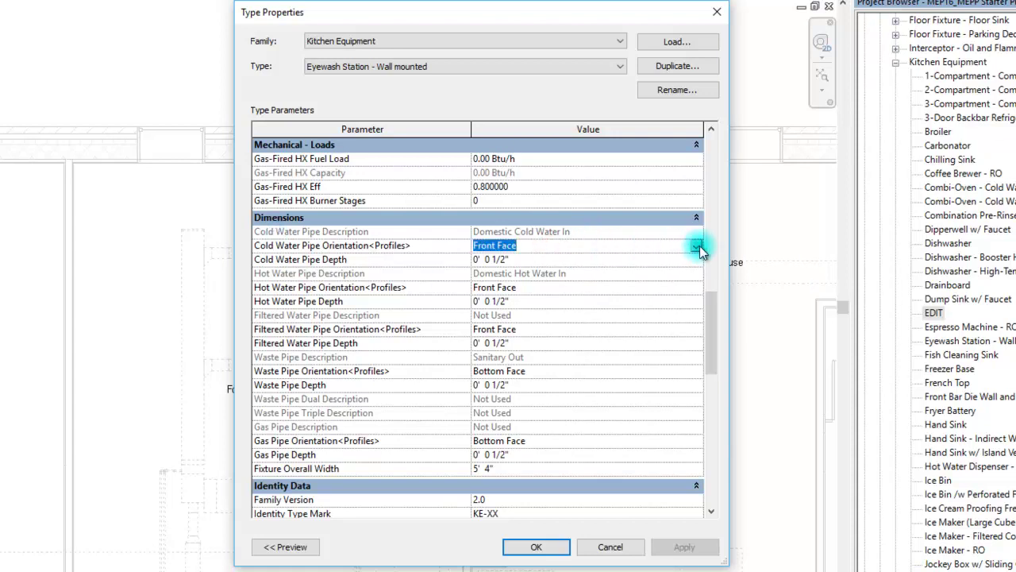
pyautogui.click(525, 260)
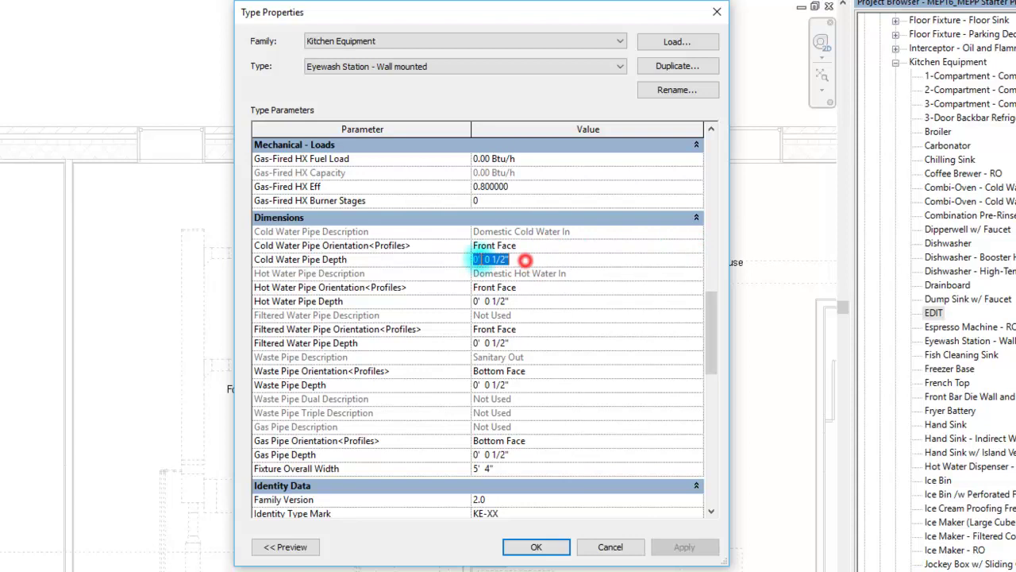
pyautogui.click(571, 329)
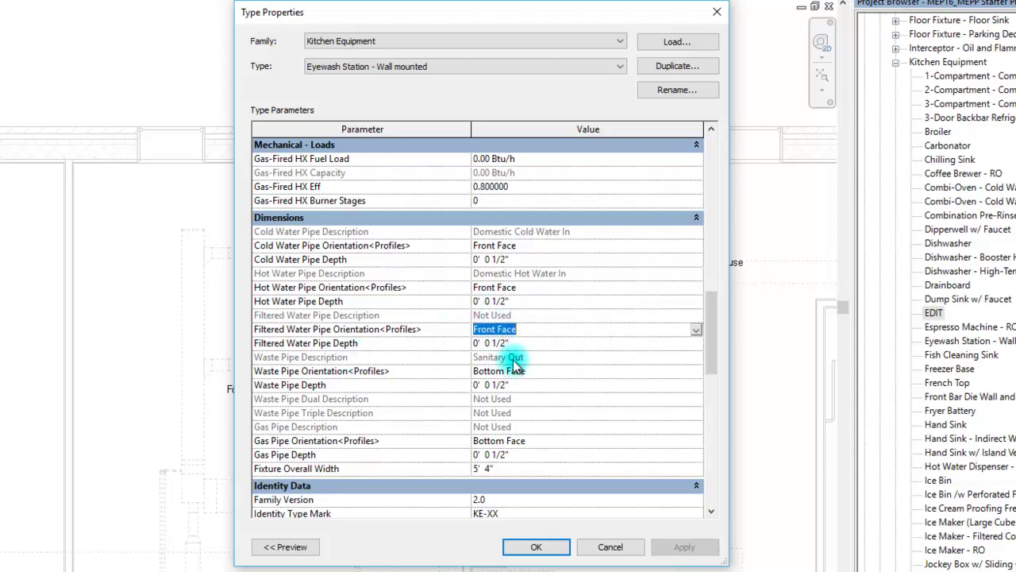
pyautogui.click(540, 372)
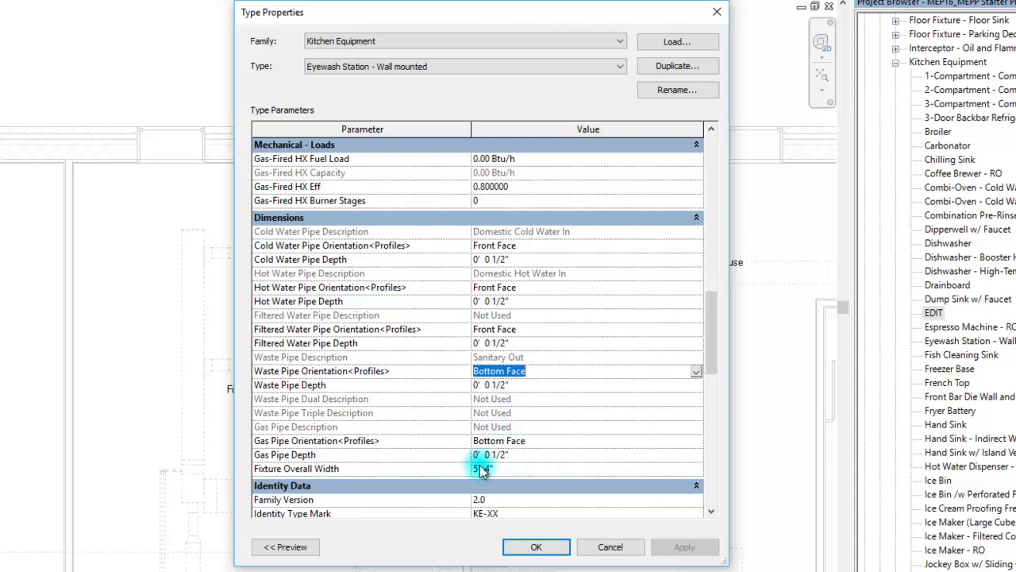
# - Set the eyewash type's Fixture Overall Width to 12"
pyautogui.scroll(-1, 711, 339)
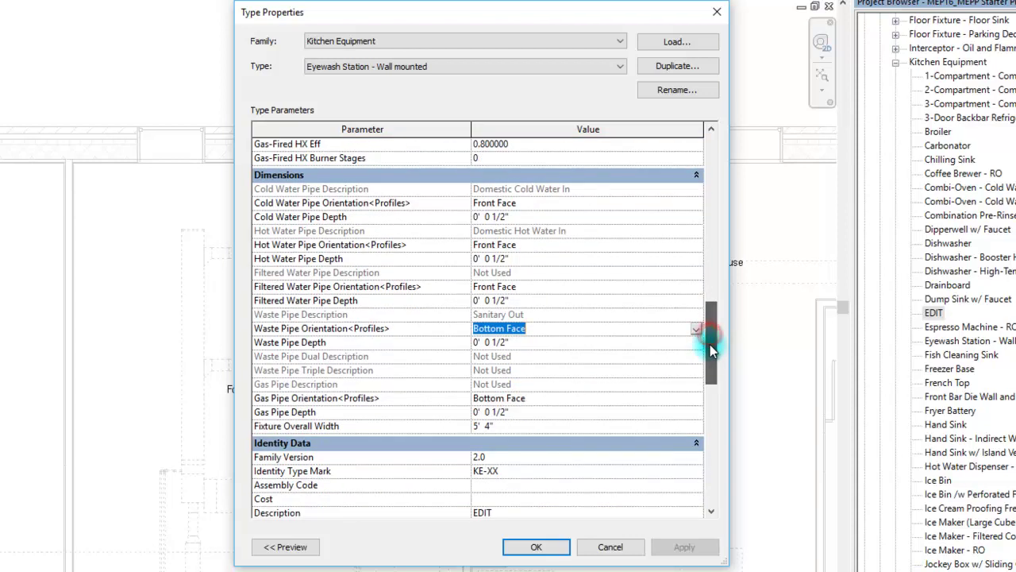
pyautogui.click(569, 426)
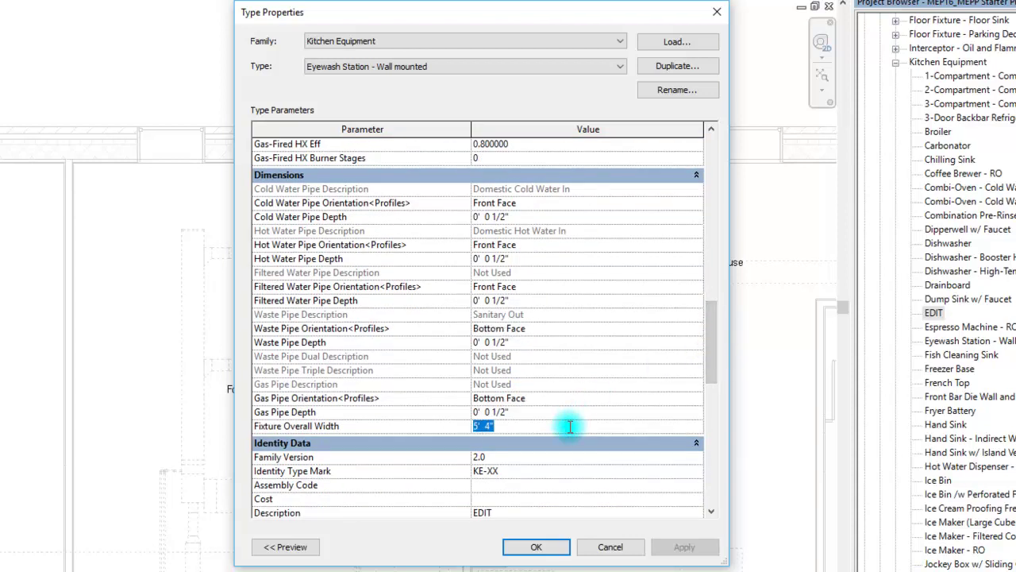
pyautogui.write('12')
pyautogui.press('Tab')
# - Set the type's Identity Type Mark to KE-01x and accept the type properties
pyautogui.moveTo(709, 347); pyautogui.dragTo(709, 375)
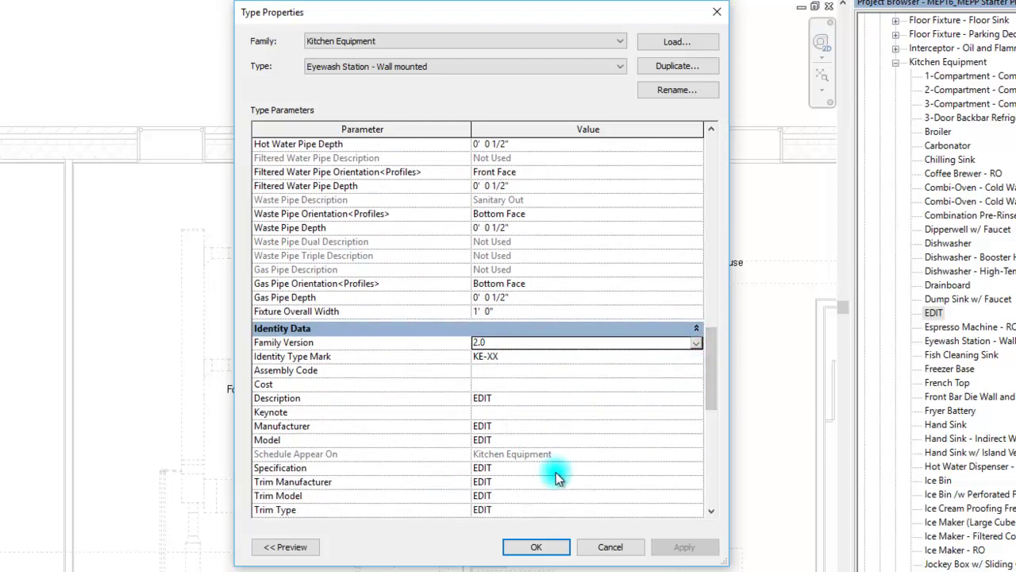
pyautogui.scroll(-3, 548, 469)
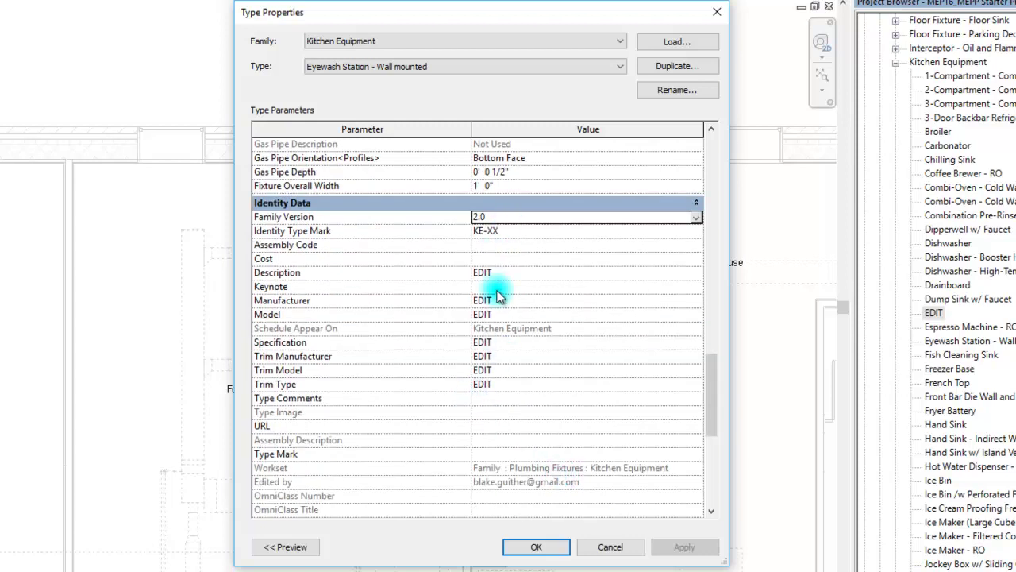
pyautogui.click(509, 231)
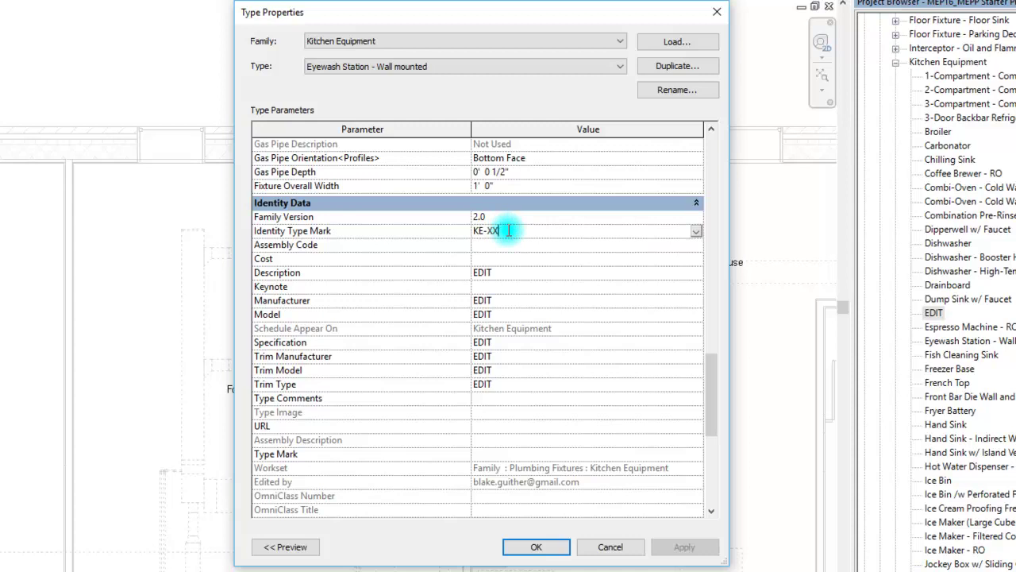
pyautogui.press('BackSpace')
pyautogui.press('BackSpace')
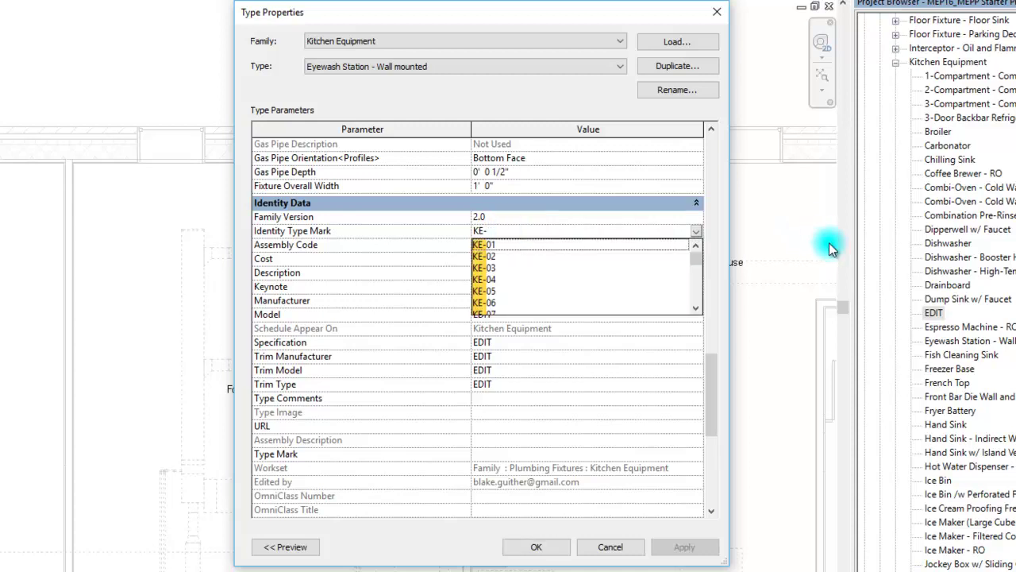
pyautogui.moveTo(696, 266); pyautogui.dragTo(699, 238)
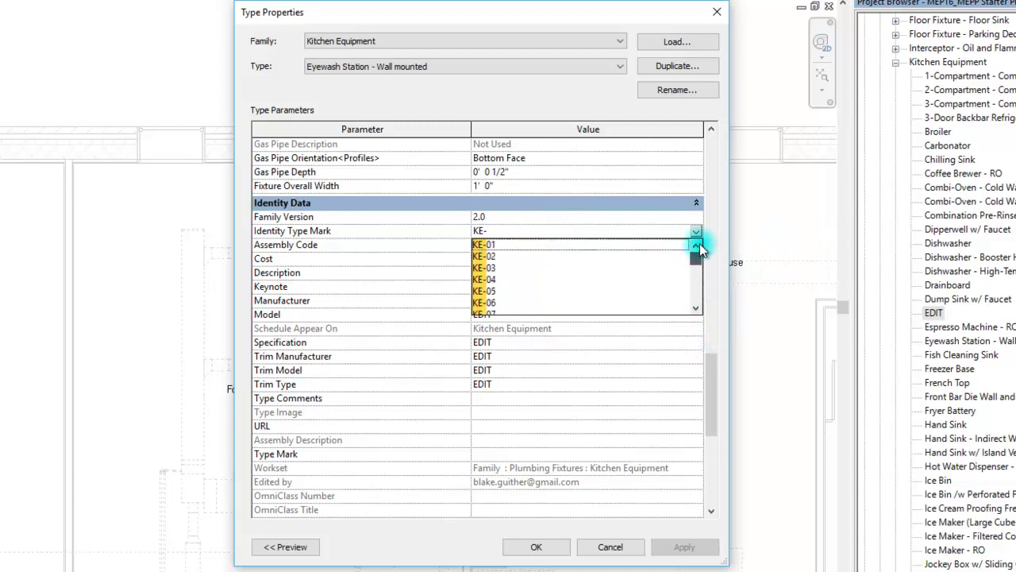
pyautogui.click(506, 231)
pyautogui.write('01x')
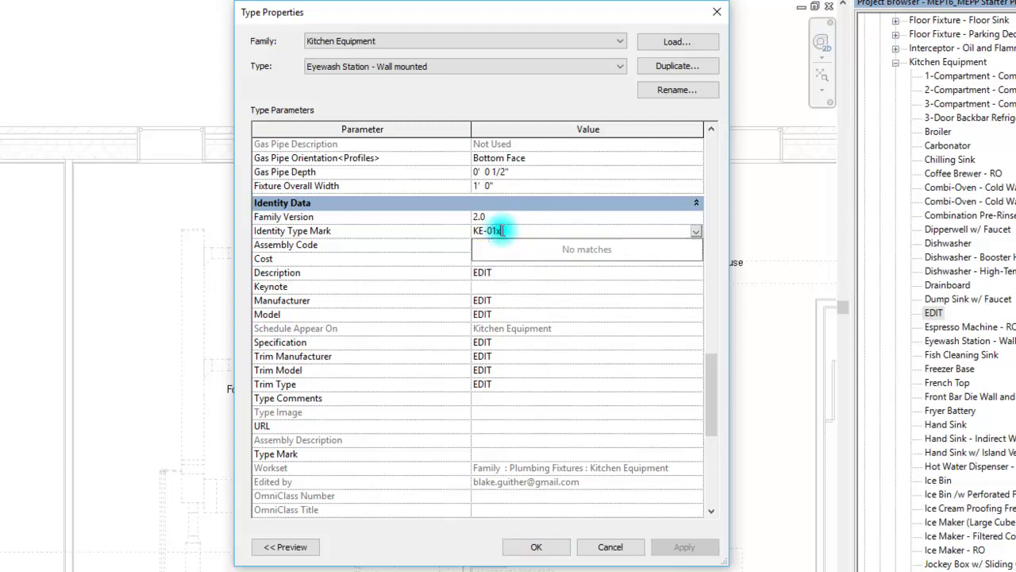
pyautogui.press('BackSpace')
pyautogui.write('x')
pyautogui.press('Return')
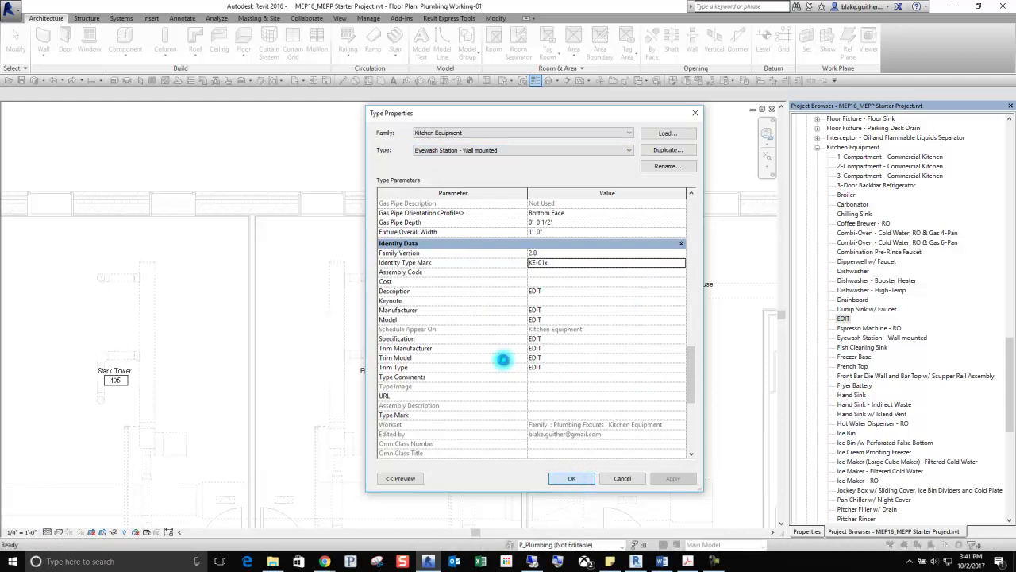
pyautogui.press('Return')
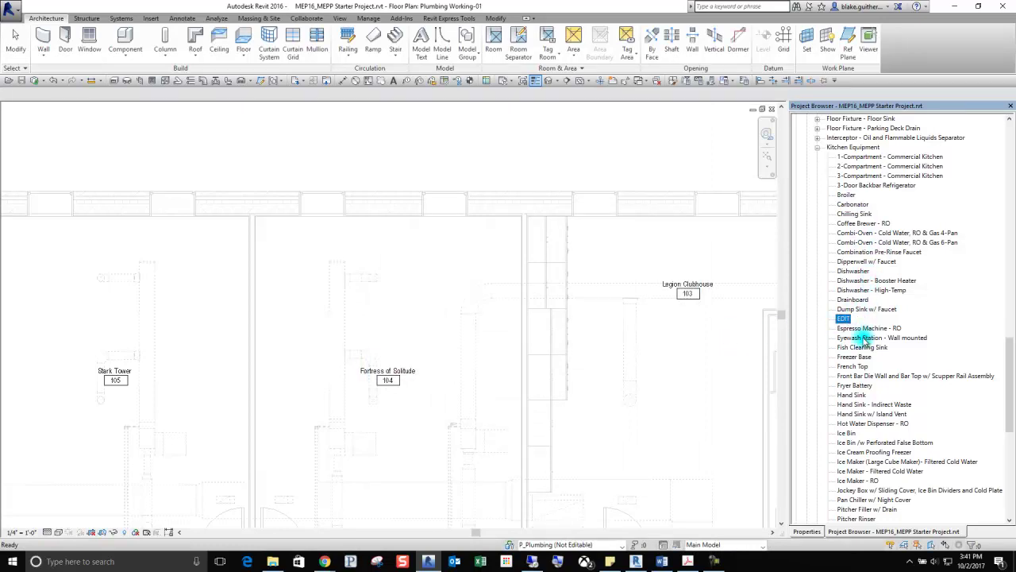
# - Start placing the Eyewash Station - Wall mounted type in the plan and set its Cold Water Pipe Z-Coordinate to 2' 9"
pyautogui.click(863, 338)
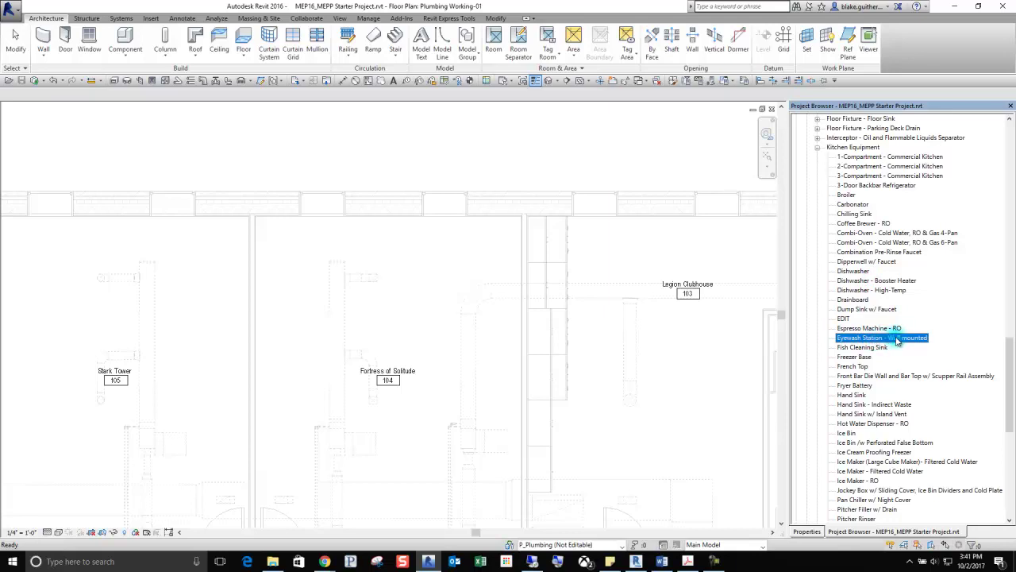
pyautogui.moveTo(897, 341); pyautogui.dragTo(716, 376)
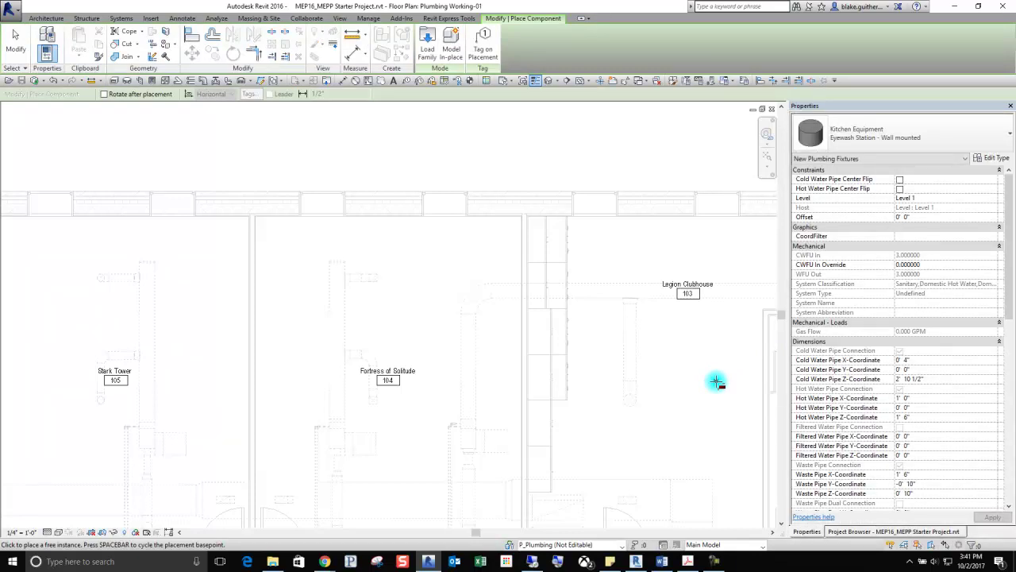
pyautogui.click(929, 359)
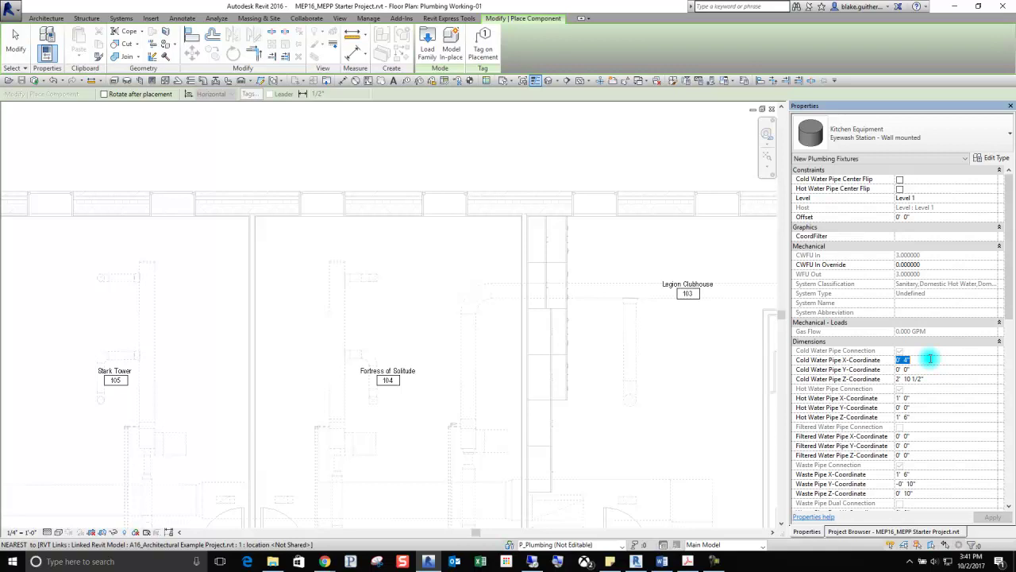
pyautogui.click(904, 369)
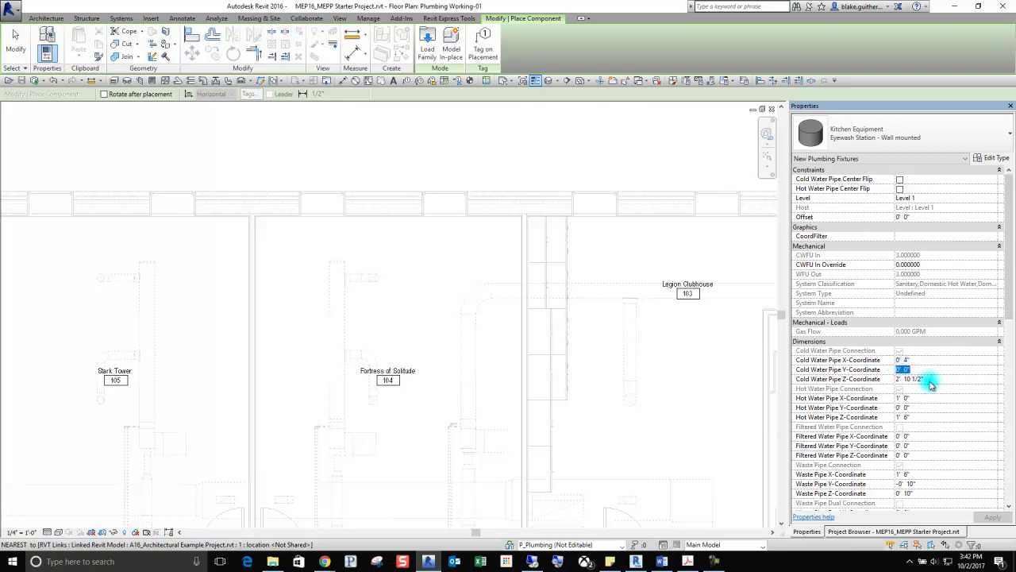
pyautogui.click(933, 379)
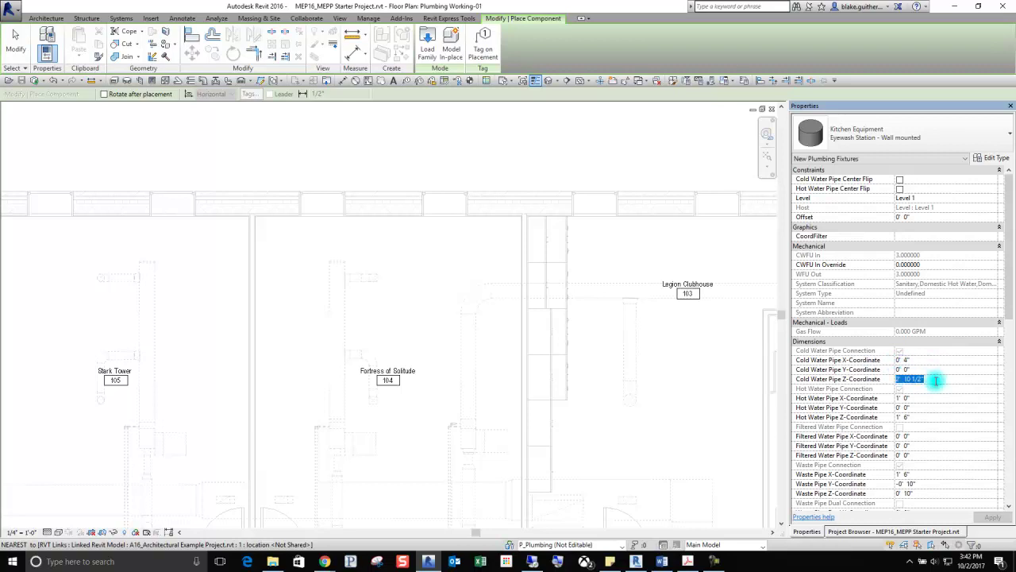
pyautogui.write('2 9')
pyautogui.press('Tab')
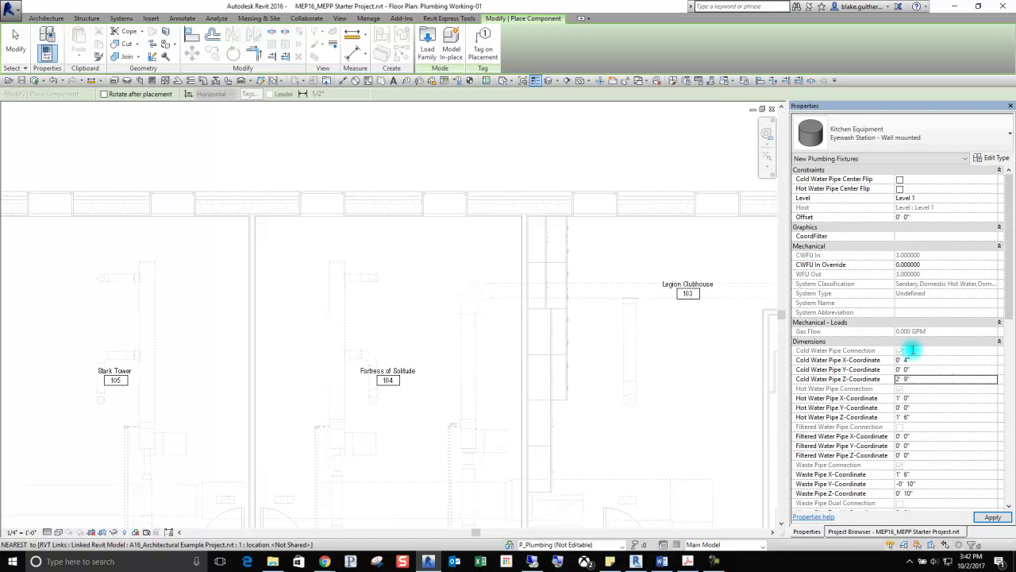
# - Set the eyewash station's Hot Water Pipe X-Coordinate to 0' 2" and its Z-Coordinate to 2' 9"
pyautogui.doubleClick(931, 397)
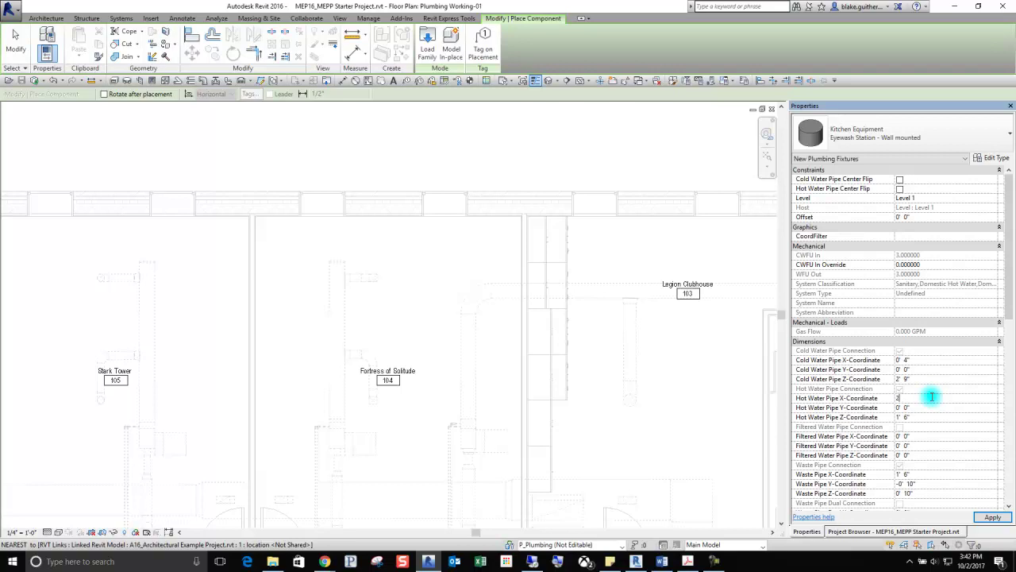
pyautogui.press('Tab')
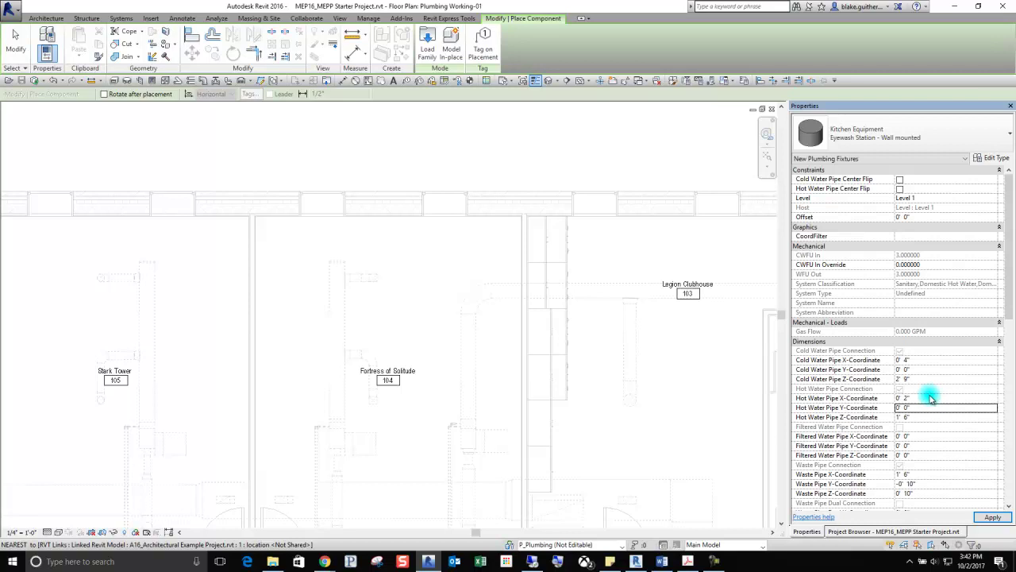
pyautogui.click(915, 417)
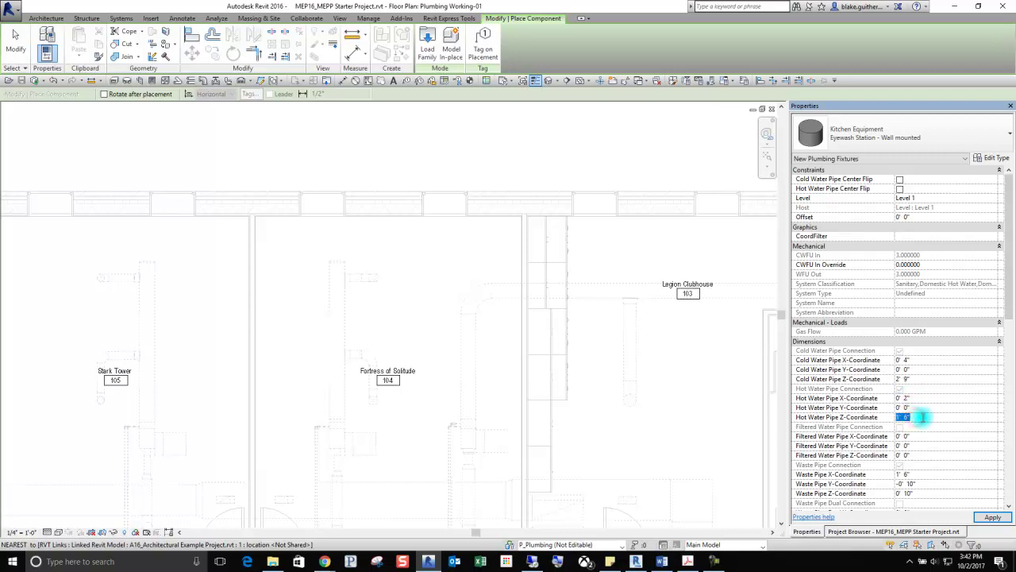
pyautogui.write('2 9')
pyautogui.press('Tab')
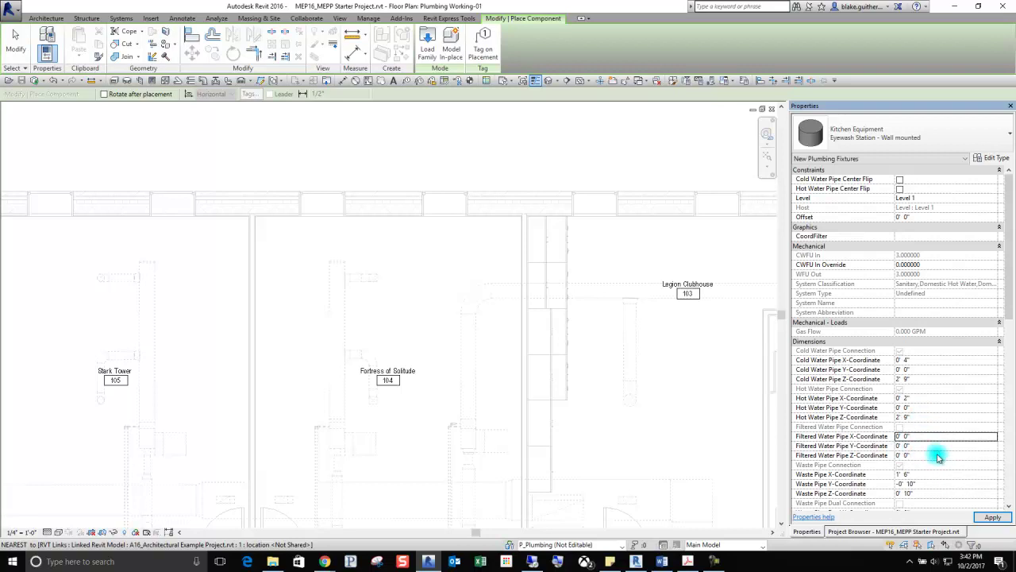
# - Set the Waste Pipe X-Coordinate to 0' 0", the Y-Coordinate to -1' 0" and the Z-Coordinate to 2' 6"
pyautogui.scroll(-2, 937, 457)
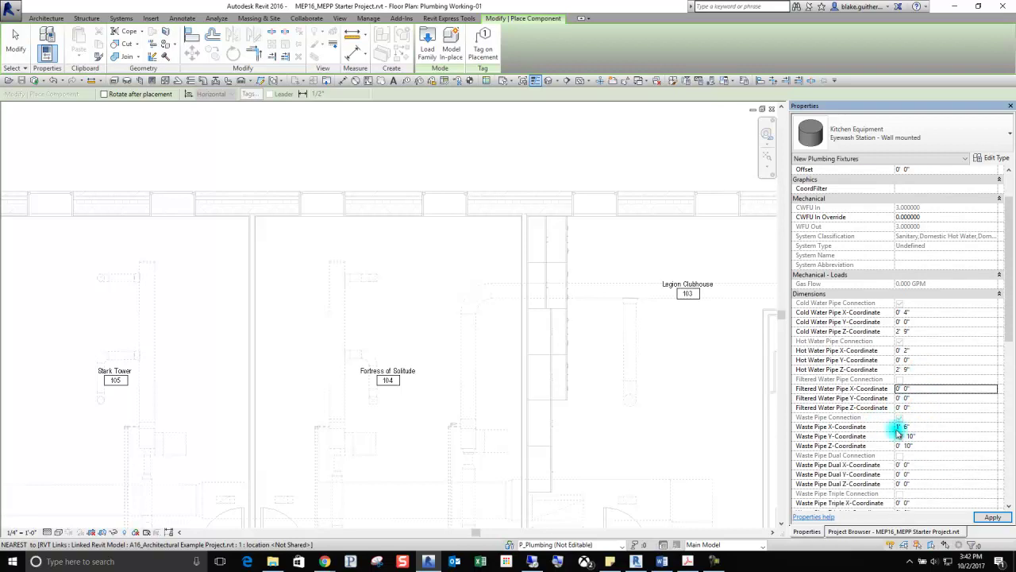
pyautogui.click(935, 428)
pyautogui.press('Tab')
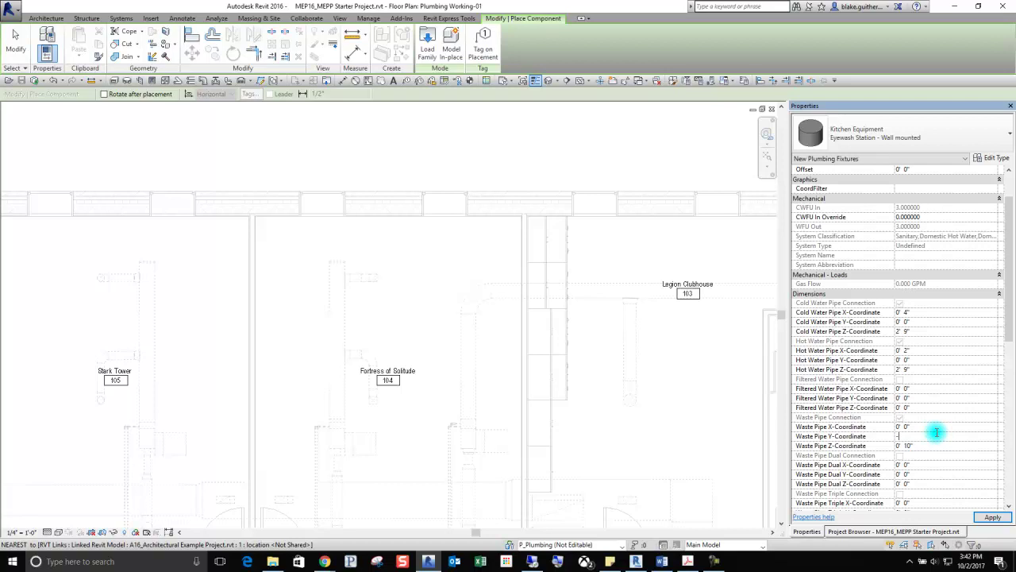
pyautogui.write('-1\' 0"')
pyautogui.click(934, 450)
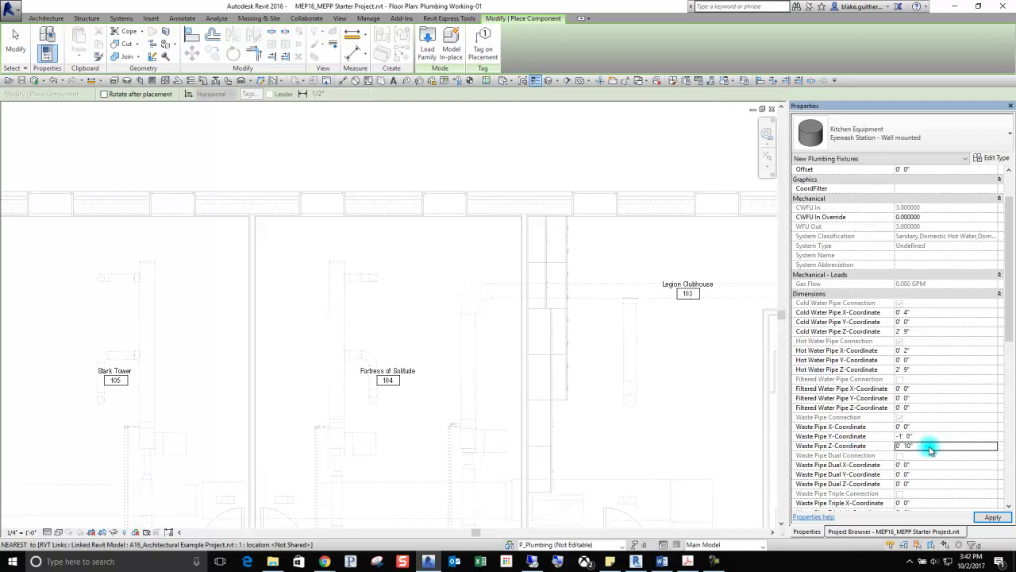
pyautogui.doubleClick(930, 447)
pyautogui.press('Tab')
pyautogui.scroll(-2, 903, 412)
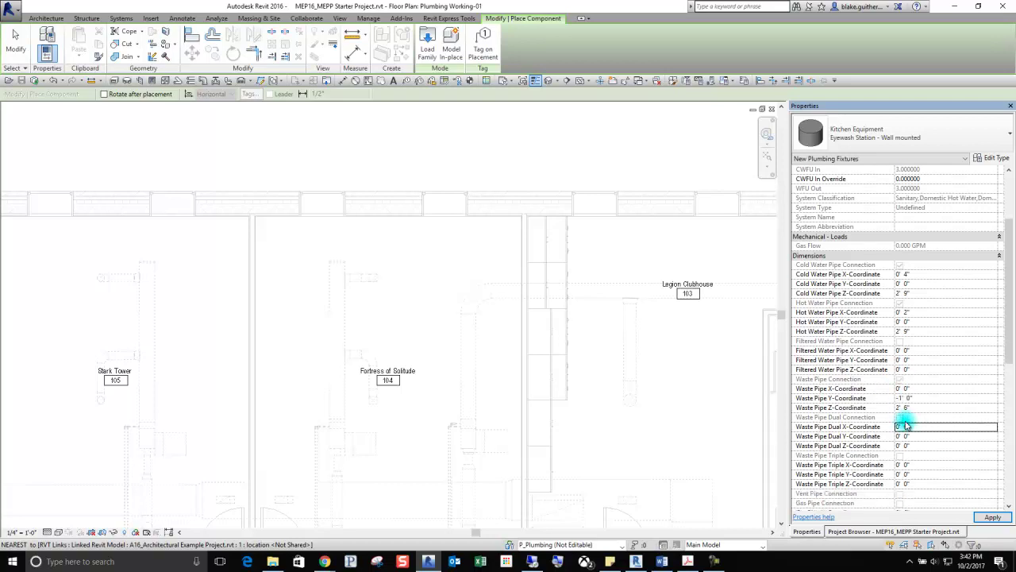
# - Check the enabled connections in the type properties, and set the Gas Pipe X- and Z-Coordinates to 0' 0"
pyautogui.scroll(-2, 957, 405)
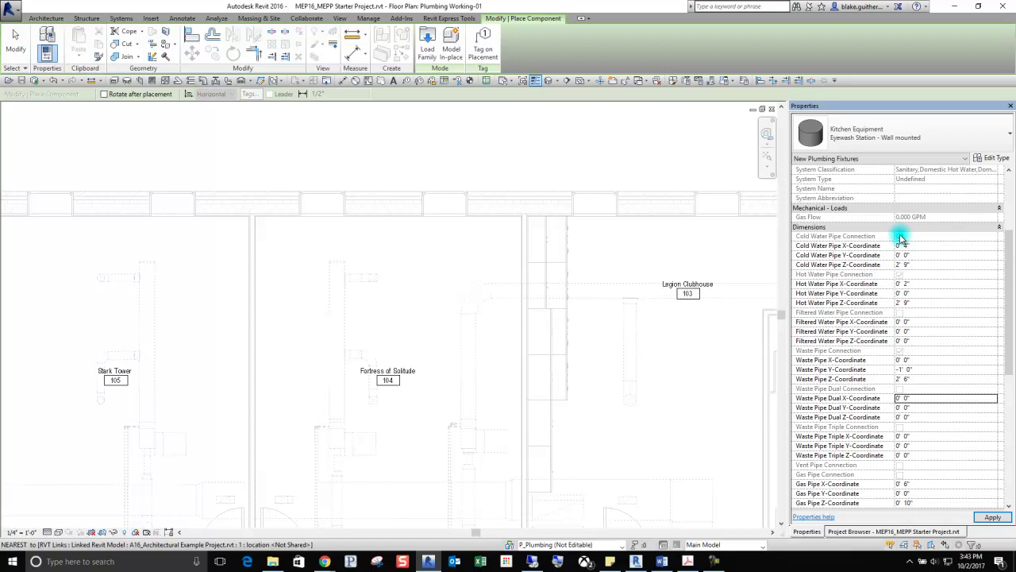
pyautogui.click(1000, 157)
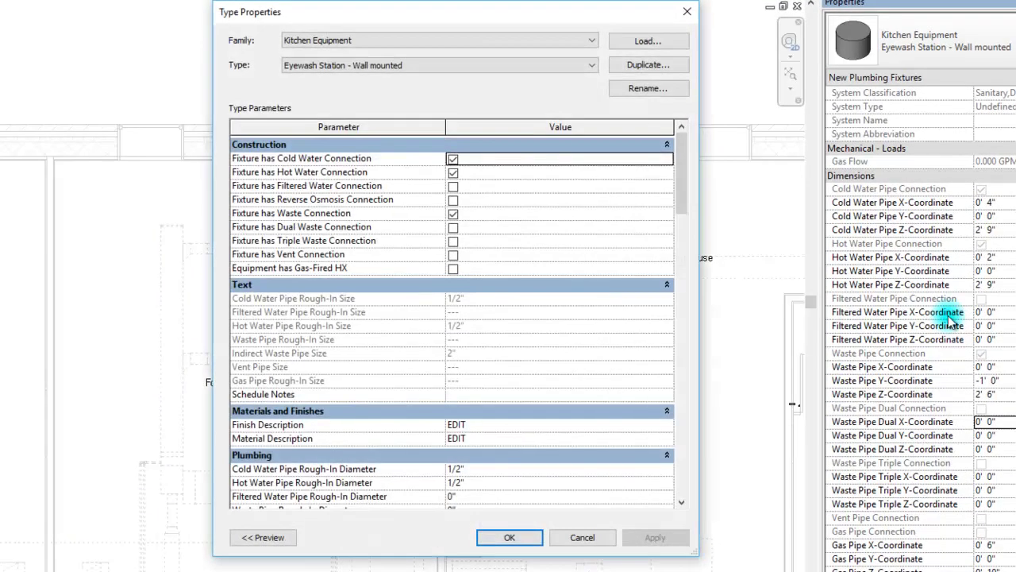
pyautogui.moveTo(570, 16); pyautogui.dragTo(675, 25)
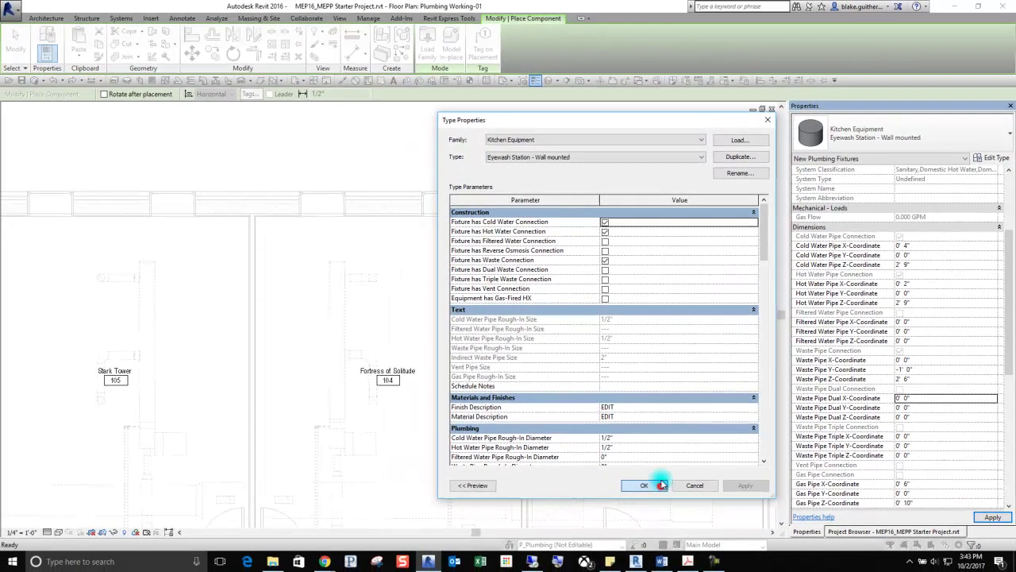
pyautogui.click(644, 485)
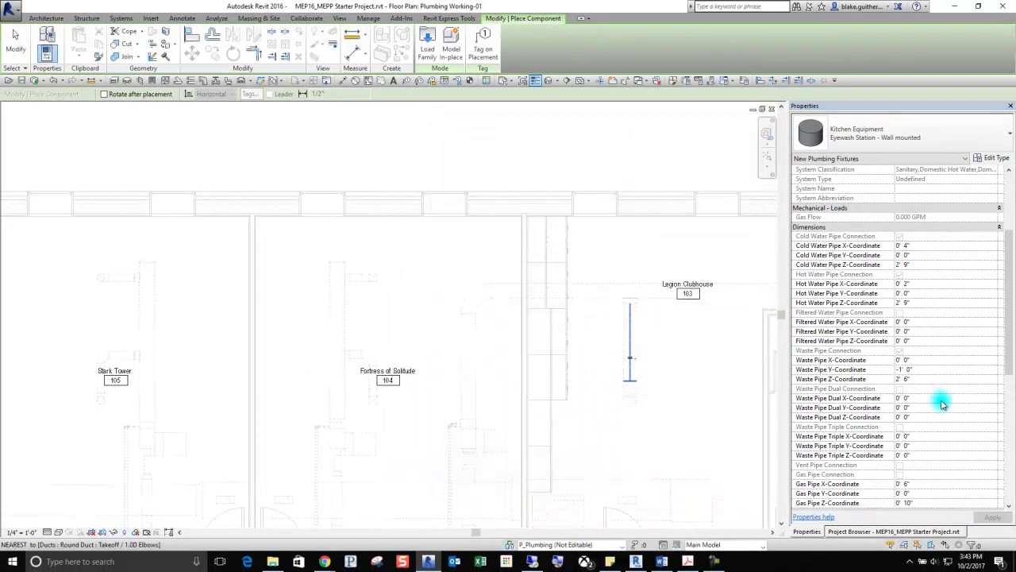
pyautogui.scroll(-2, 941, 406)
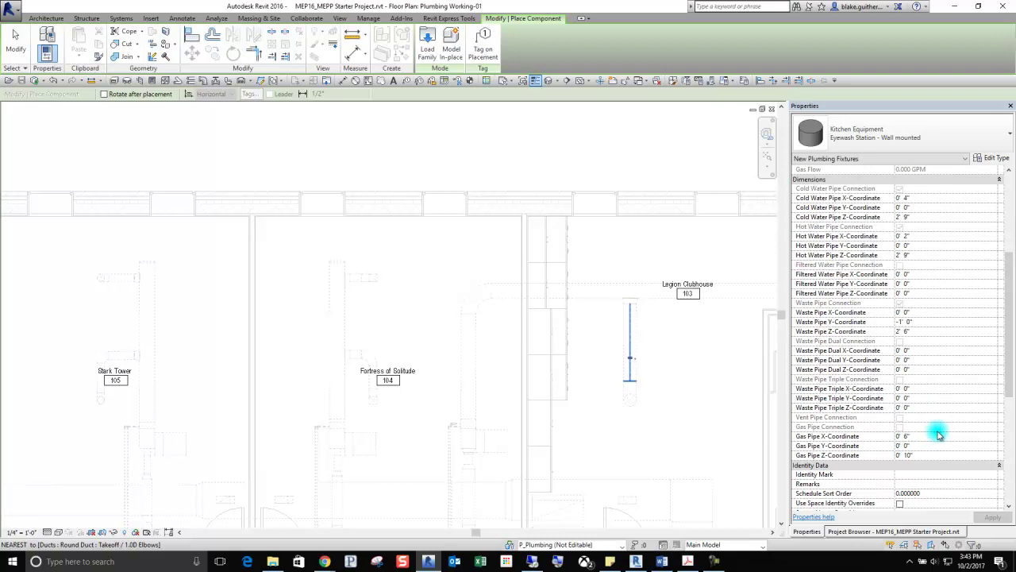
pyautogui.click(937, 435)
pyautogui.write('0')
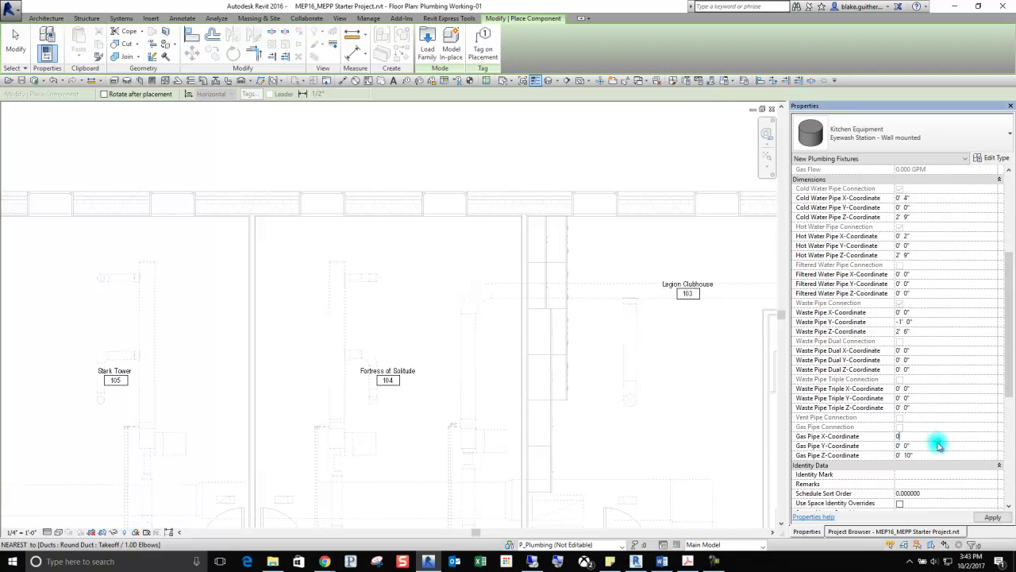
pyautogui.click(940, 454)
pyautogui.write('0')
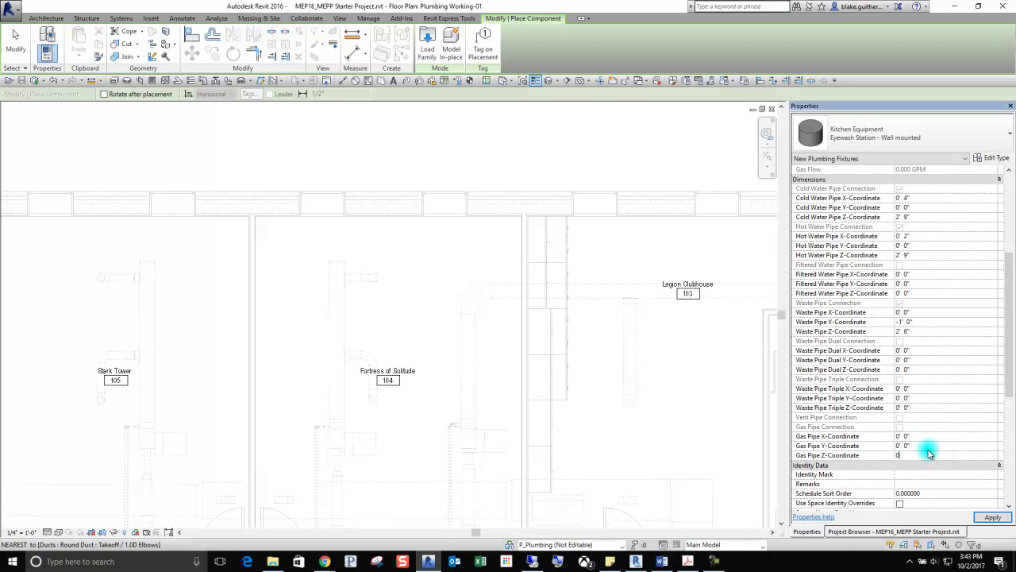
pyautogui.click(926, 446)
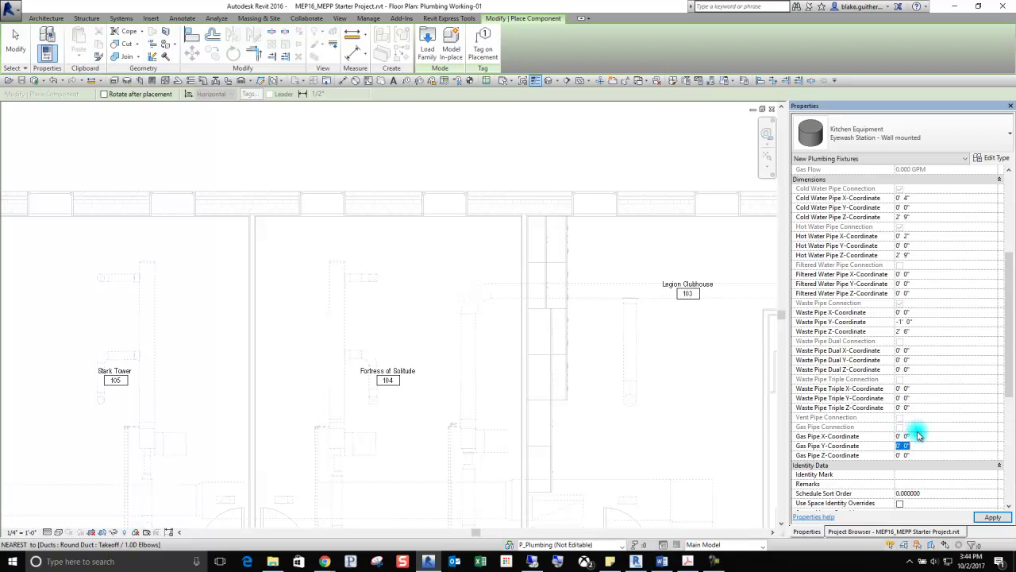
pyautogui.click(992, 517)
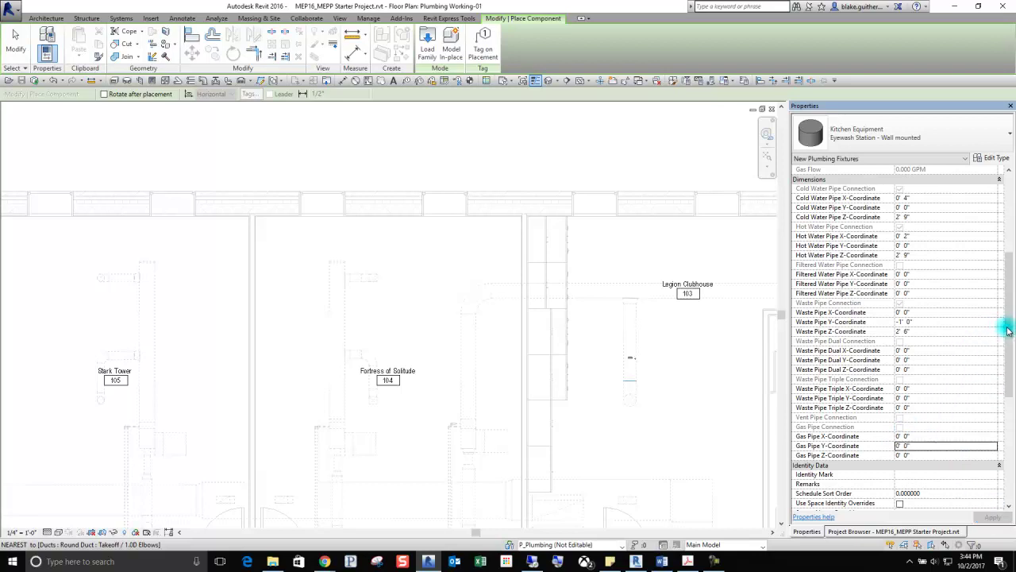
# - Place the wall-mounted eyewash station on the east wall of the Legion Clubhouse room
pyautogui.moveTo(1009, 320); pyautogui.dragTo(1013, 274)
pyautogui.click(878, 252)
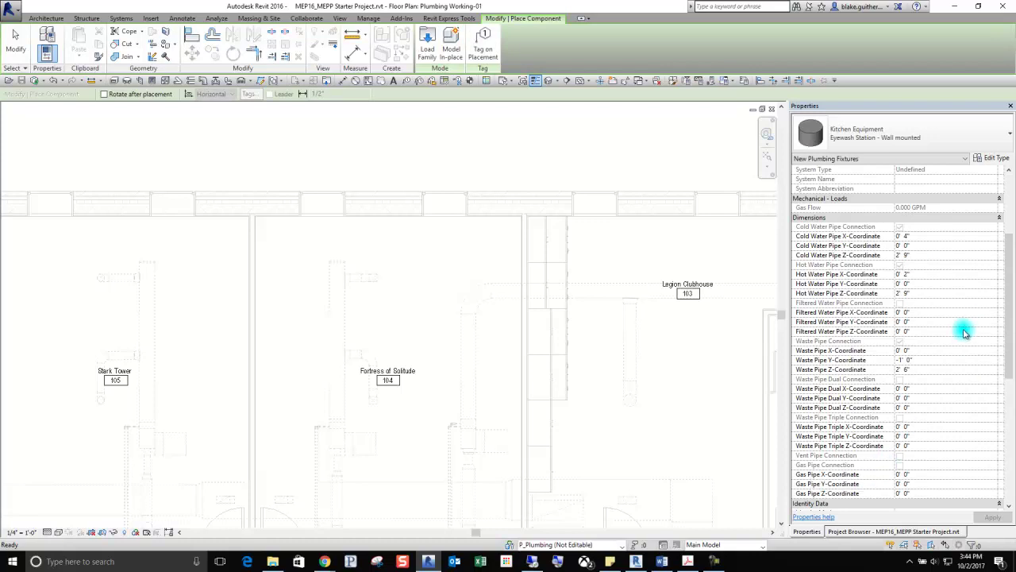
pyautogui.scroll(2, 762, 403)
pyautogui.scroll(3, 762, 402)
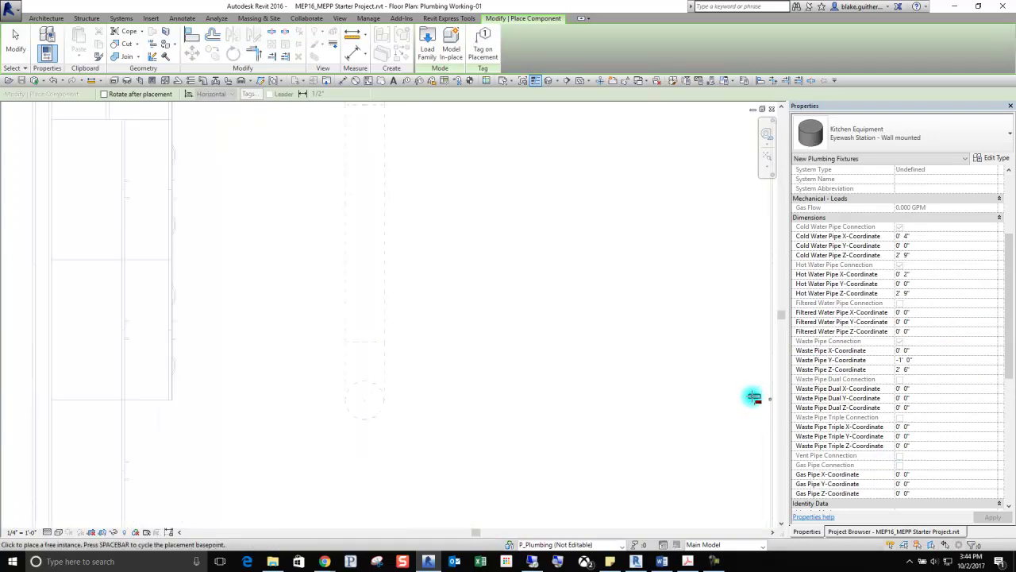
pyautogui.scroll(-1, 677, 390)
pyautogui.scroll(2, 748, 385)
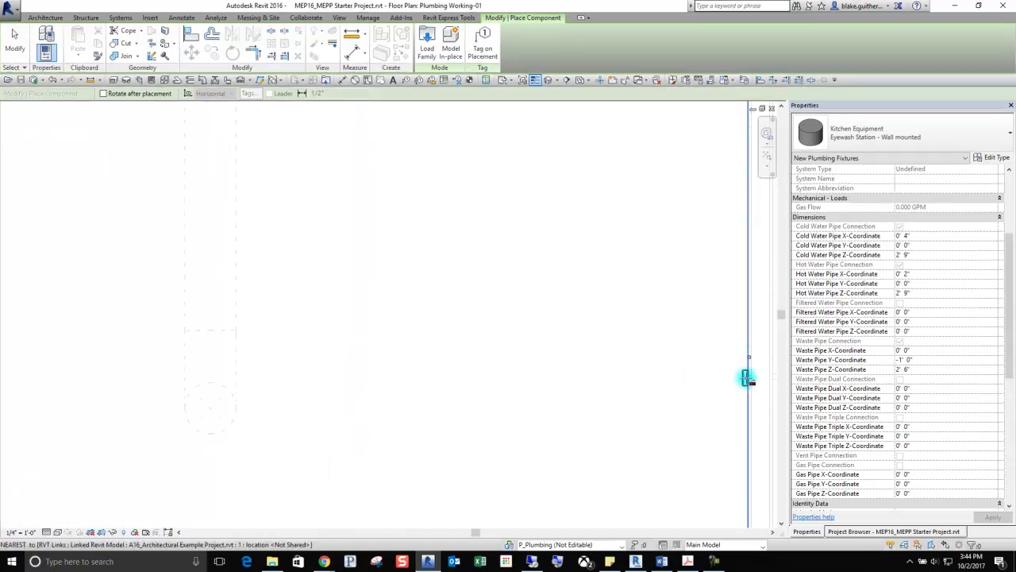
pyautogui.click(746, 378)
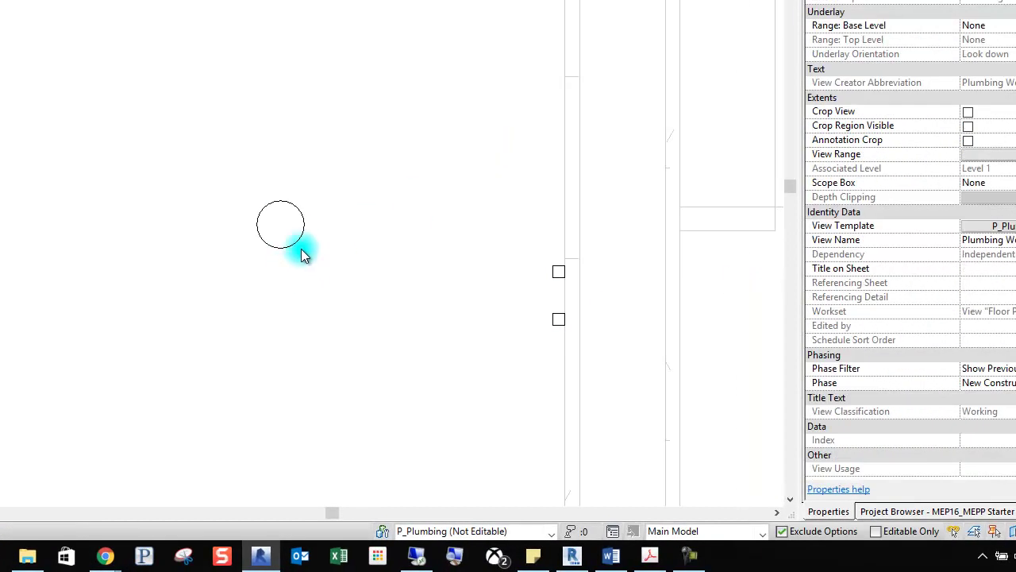
# - Select the placed eyewash station, try stretching its cold water connection away from the hot water connection, and undo the move
pyautogui.click(302, 235)
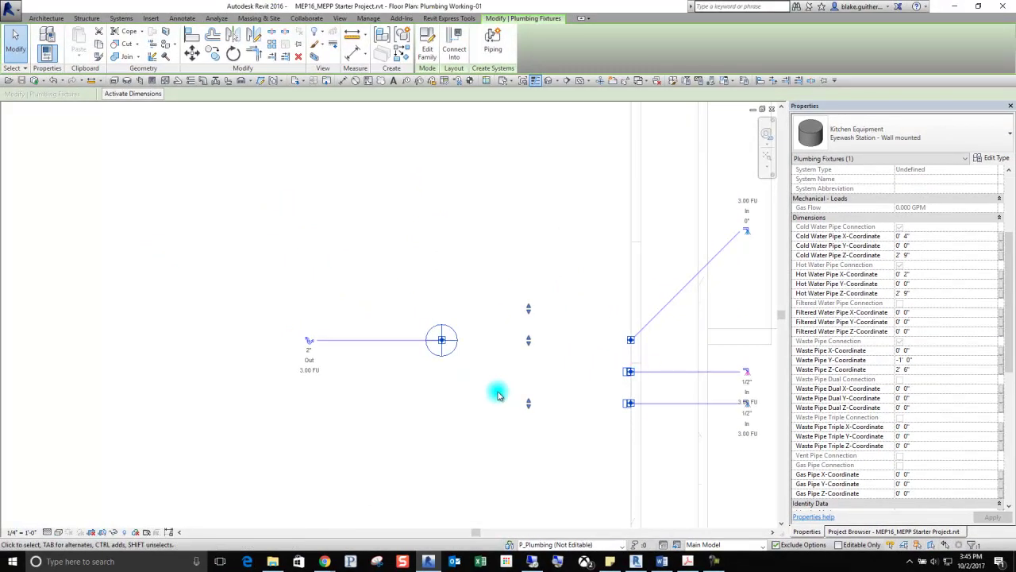
pyautogui.click(527, 157)
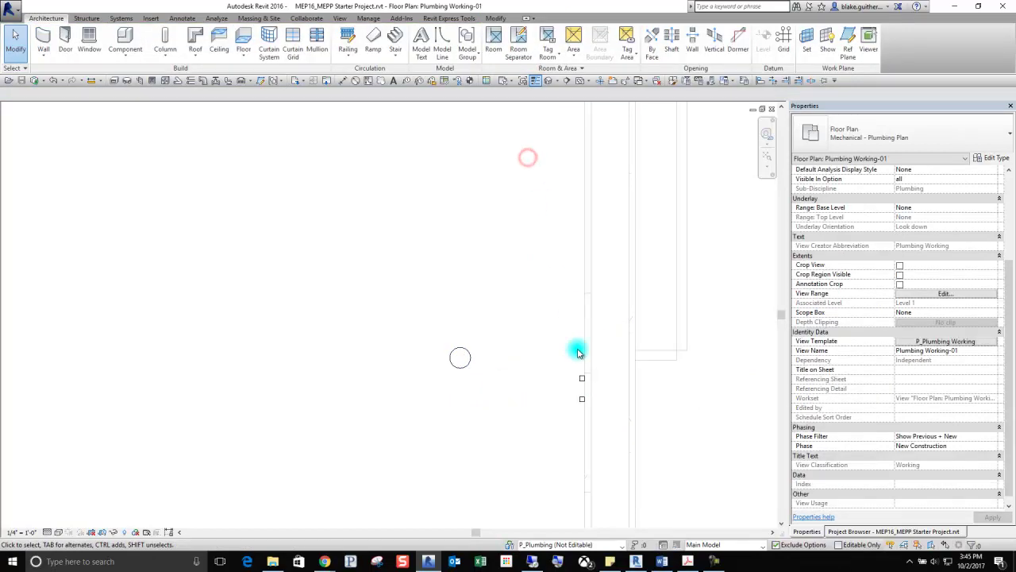
pyautogui.click(603, 378)
pyautogui.scroll(3, 601, 405)
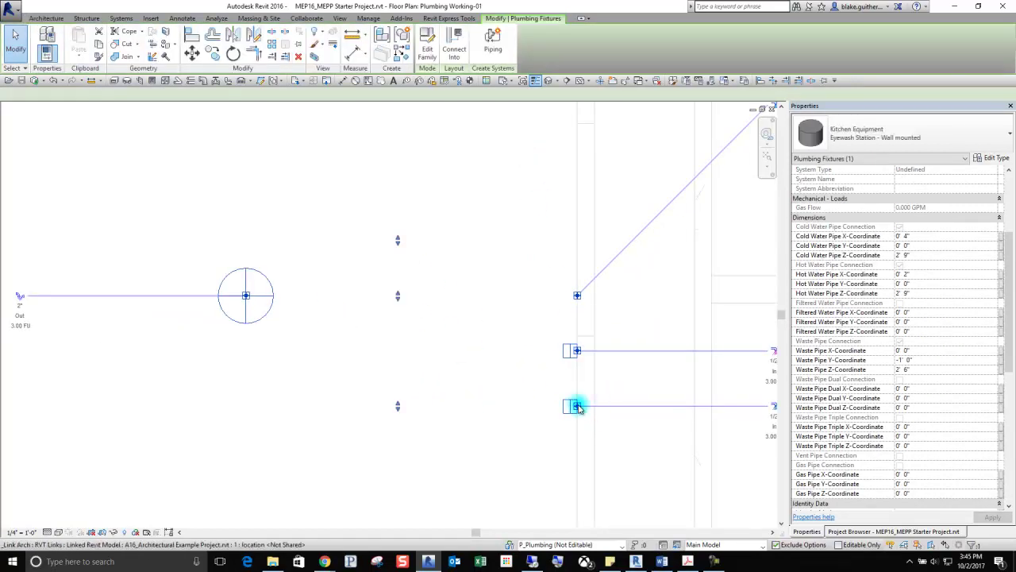
pyautogui.scroll(-1, 533, 417)
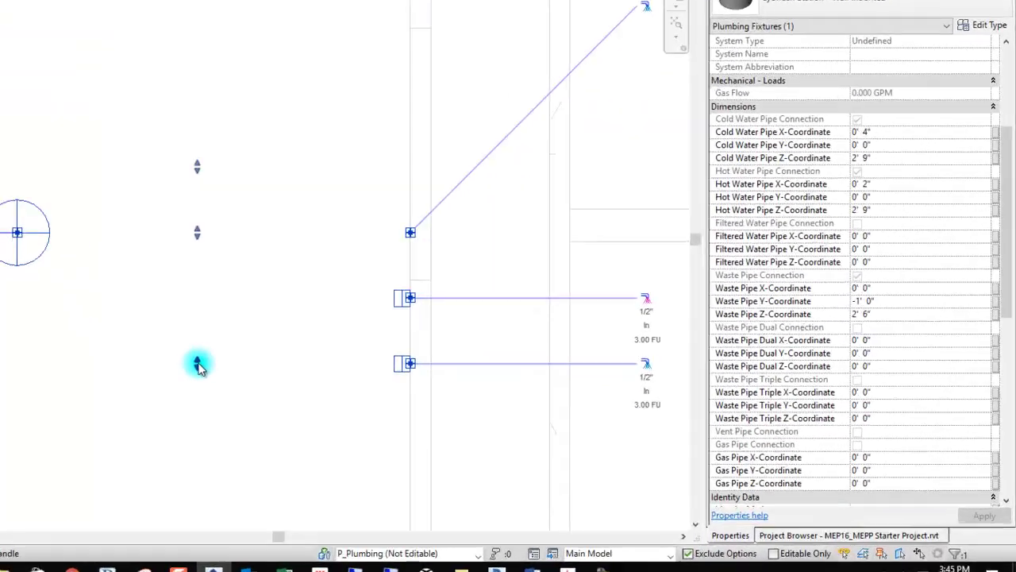
pyautogui.moveTo(198, 363); pyautogui.dragTo(195, 408)
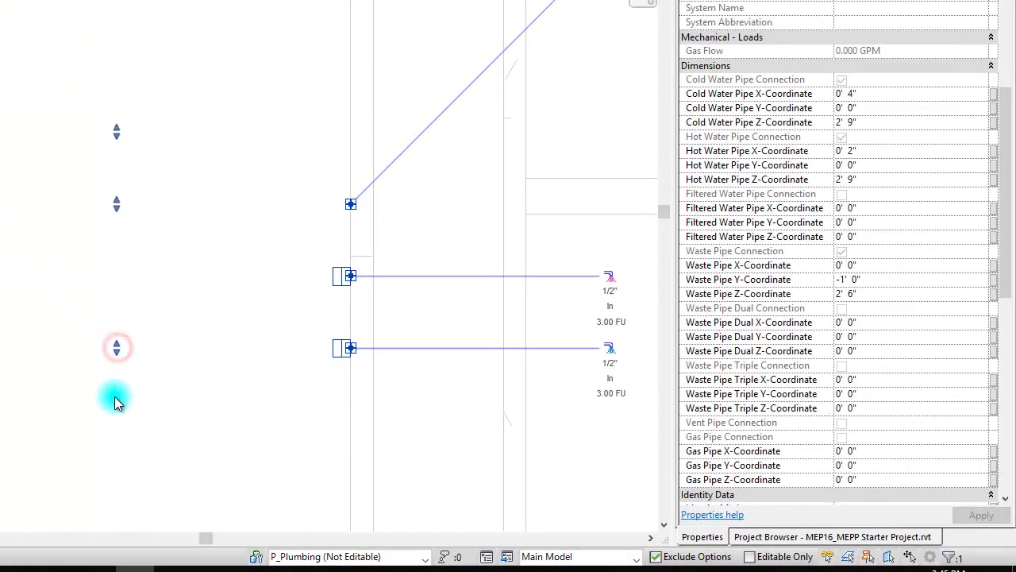
pyautogui.moveTo(114, 396); pyautogui.dragTo(467, 366)
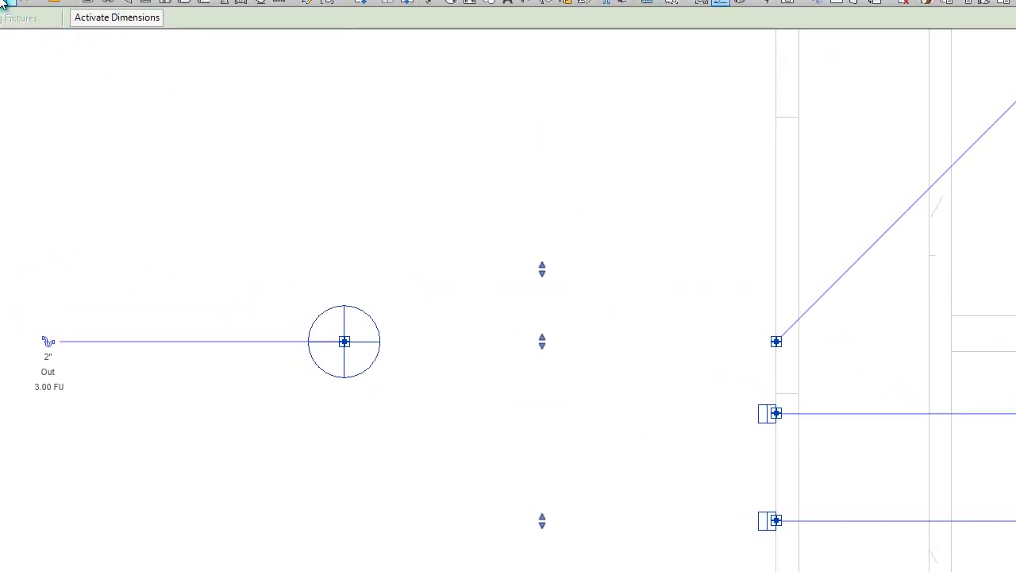
pyautogui.hotkey('ctrl', 'z')
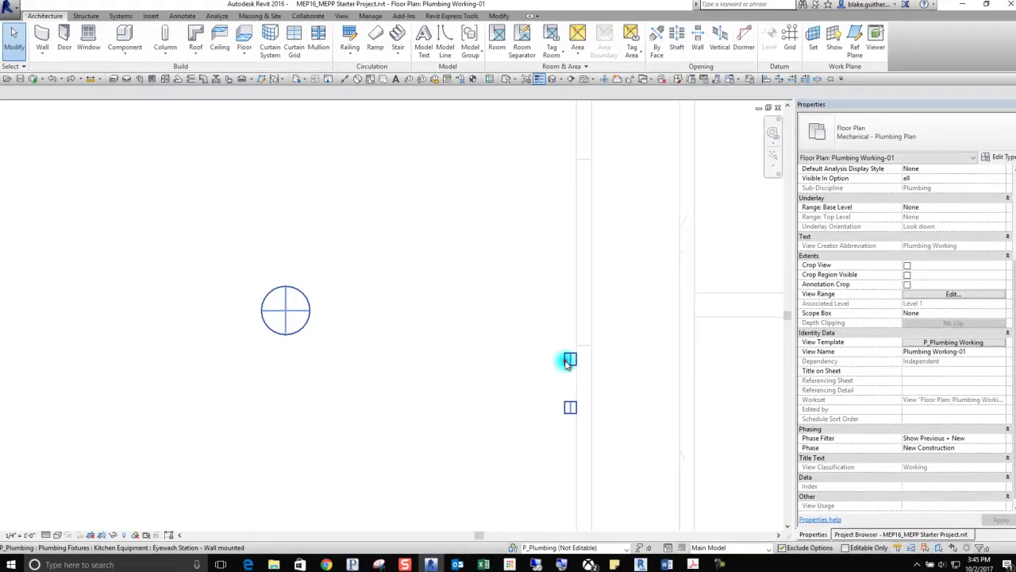
# - Examine the placed eyewash station's waste, hot water and cold water connectors relative to the wall
pyautogui.click(568, 361)
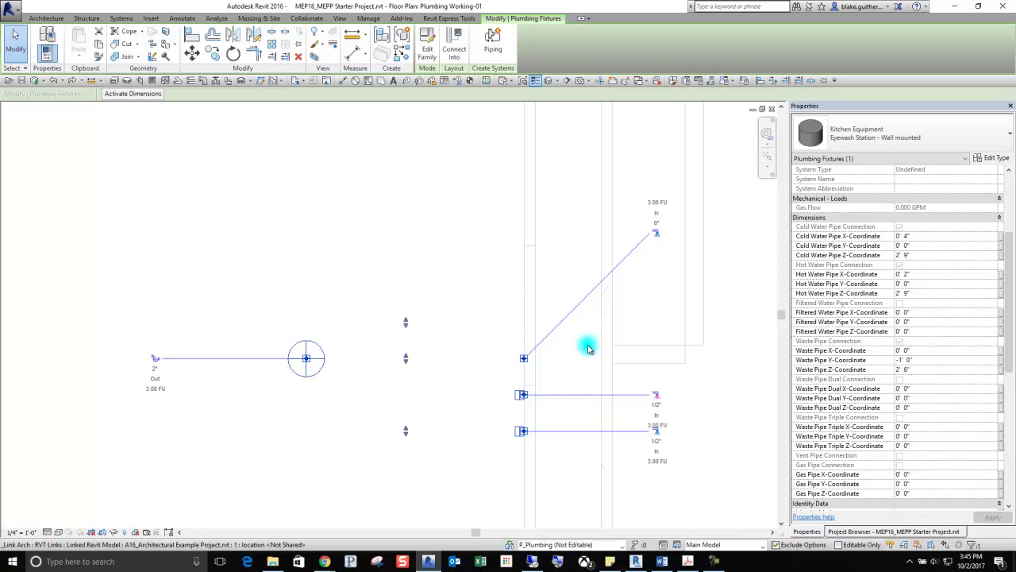
pyautogui.scroll(-1, 693, 301)
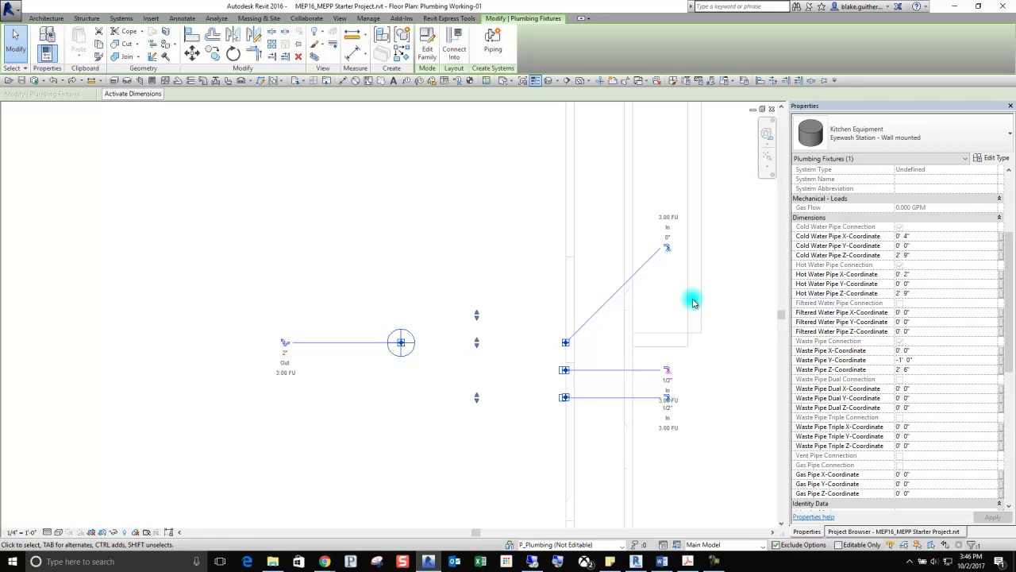
pyautogui.scroll(-2, 507, 324)
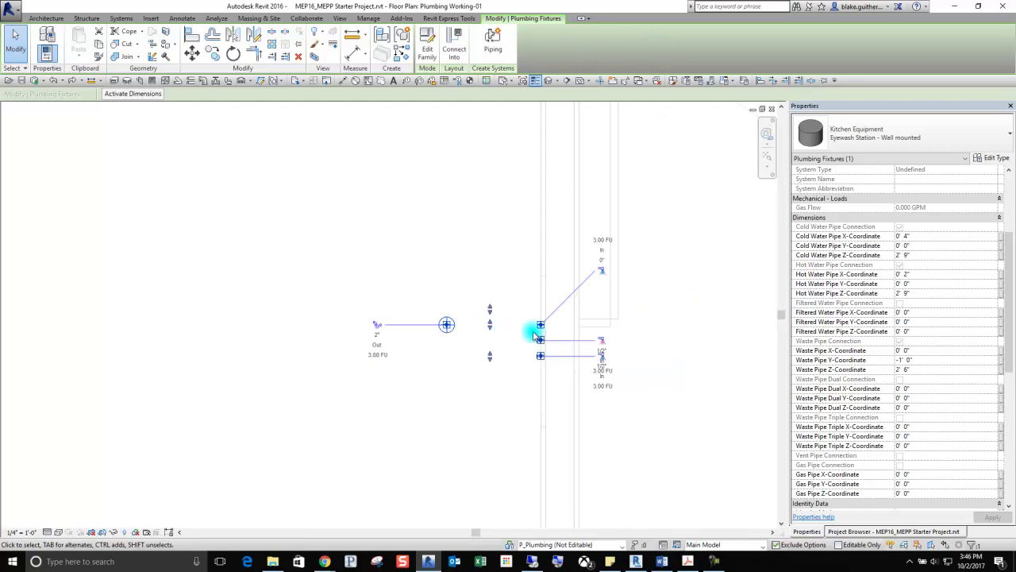
pyautogui.click(658, 348)
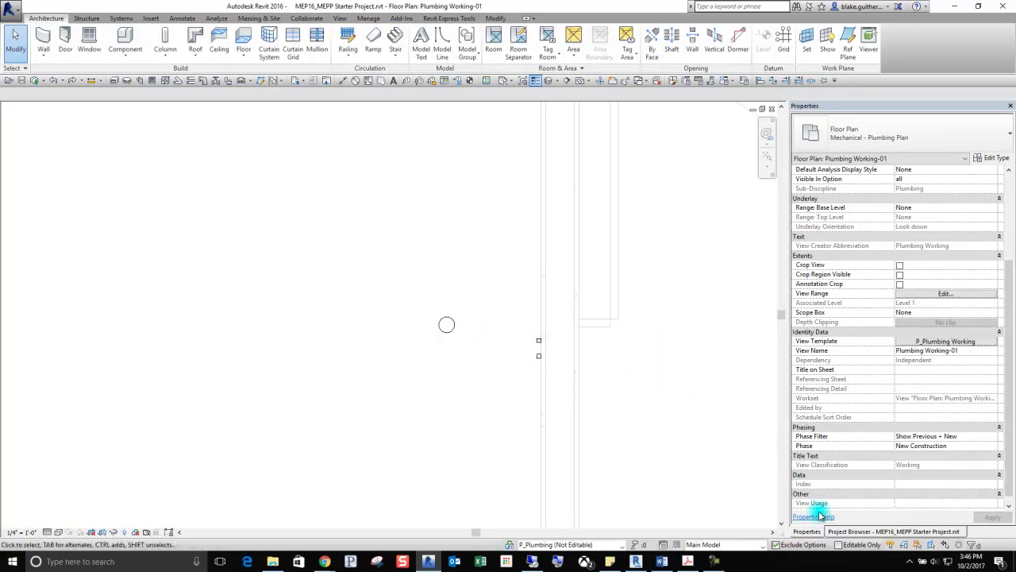
pyautogui.click(536, 339)
pyautogui.scroll(2, 492, 345)
pyautogui.scroll(-2, 508, 373)
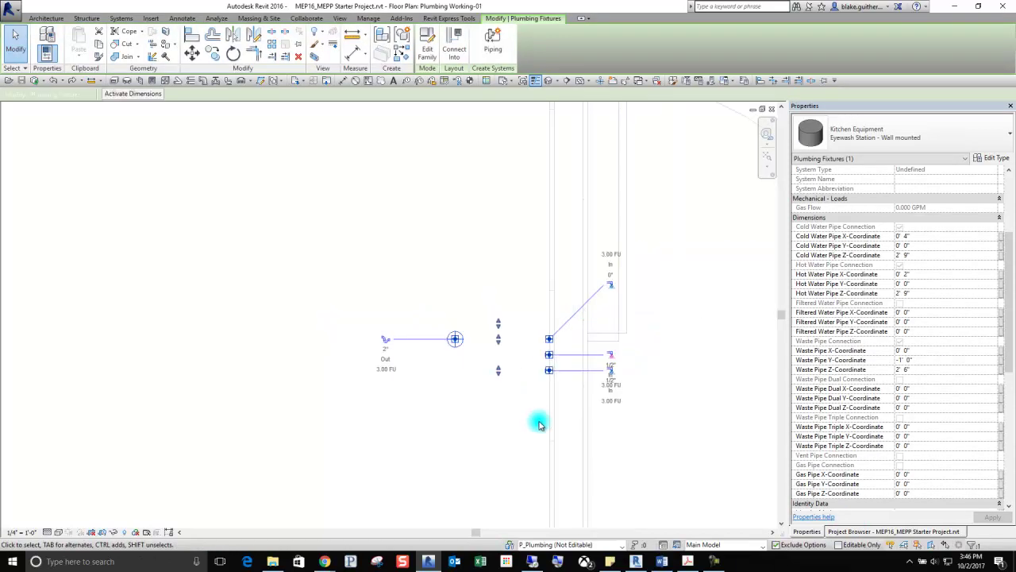
# - Deselect the fixture and switch to the open schedule P_Fixture_Kitchen Equipment - Test Elements
pyautogui.click(704, 278)
pyautogui.click(643, 80)
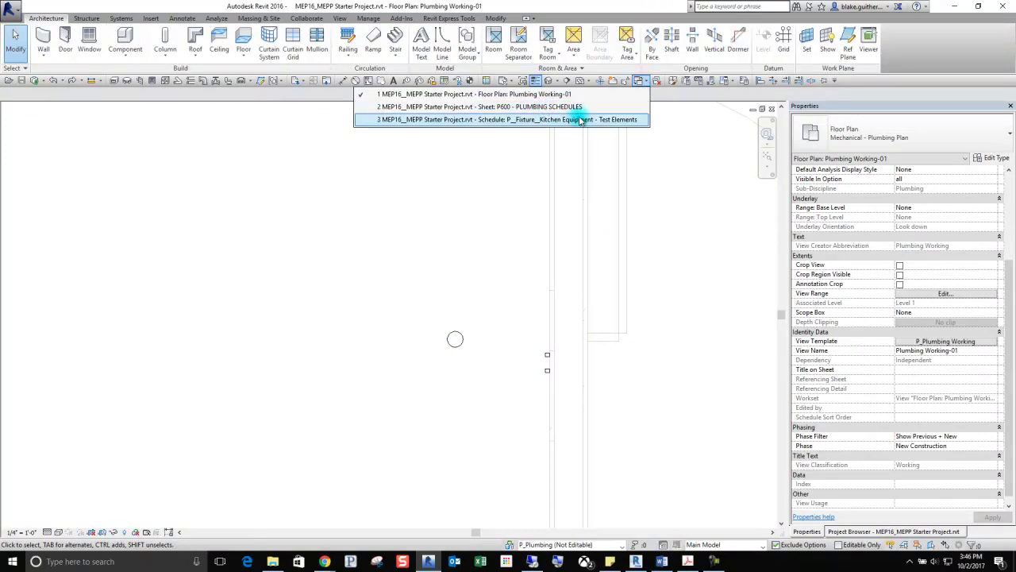
pyautogui.click(580, 119)
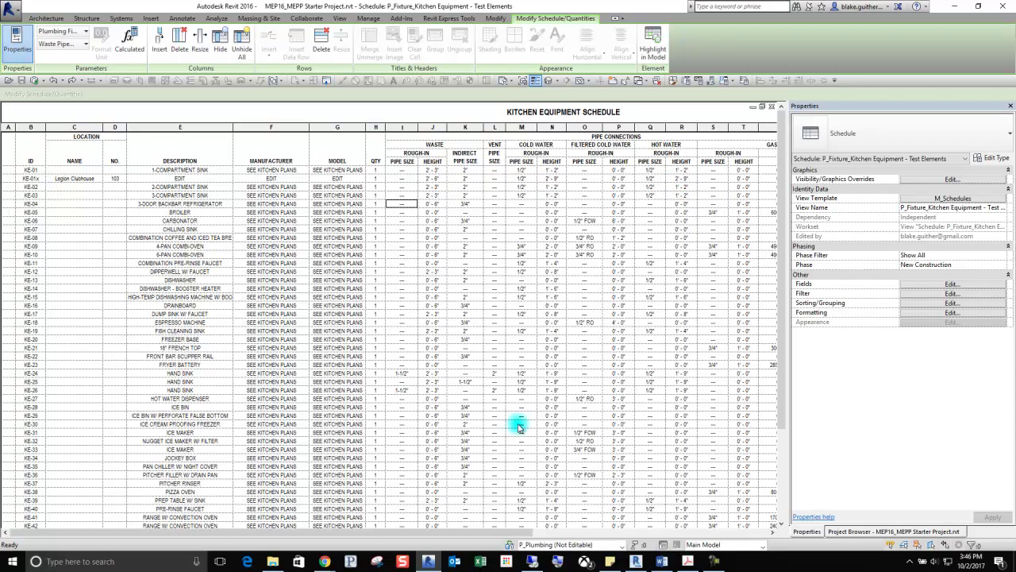
# - Enter the remark "EYEWASH STATION." for item KE-01x in the kitchen equipment schedule and apply it to all elements of that type
pyautogui.moveTo(493, 528); pyautogui.dragTo(687, 532)
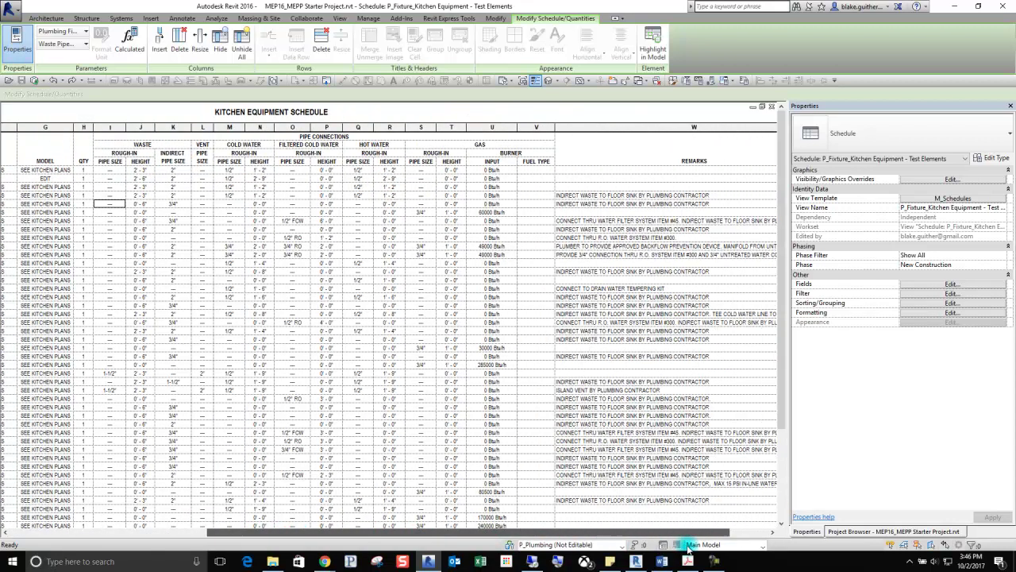
pyautogui.click(492, 178)
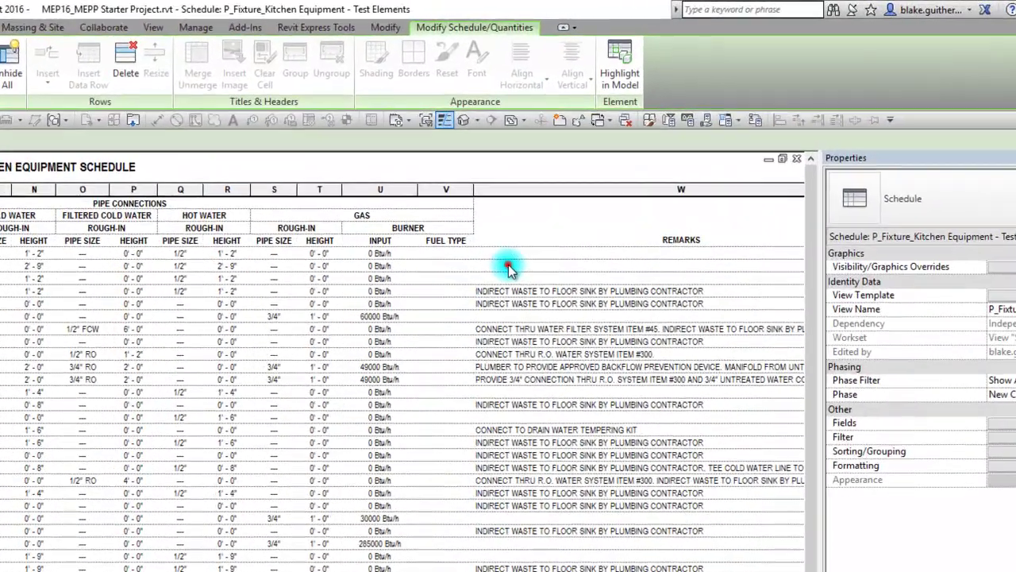
pyautogui.click(578, 178)
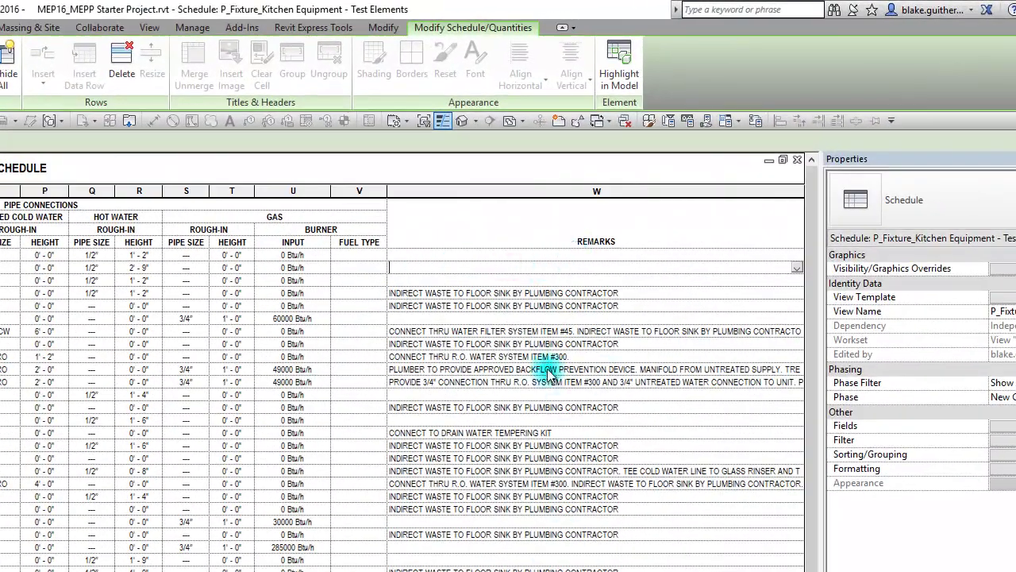
pyautogui.write('EYEWASH STATION.')
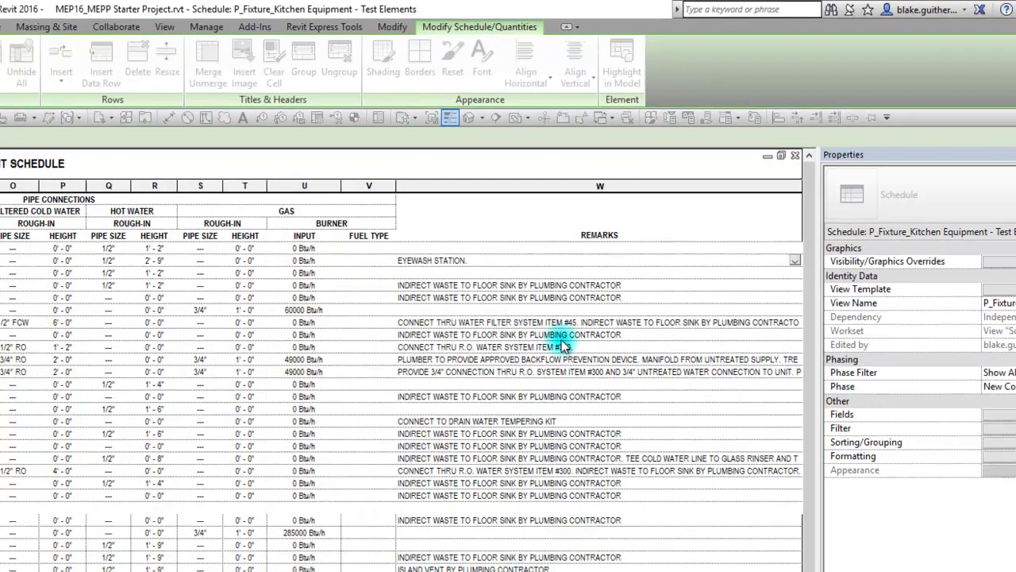
pyautogui.click(554, 565)
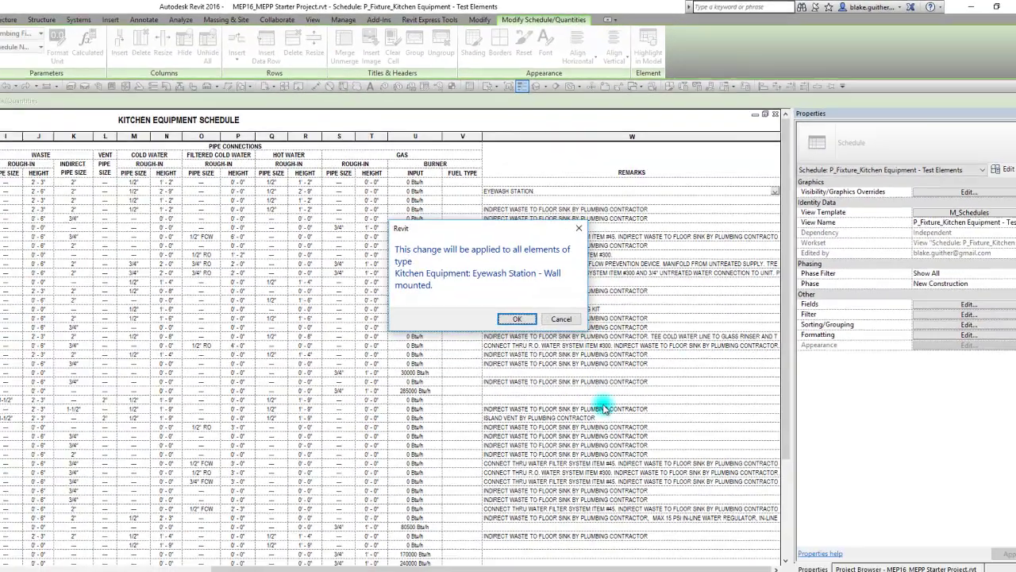
pyautogui.click(537, 298)
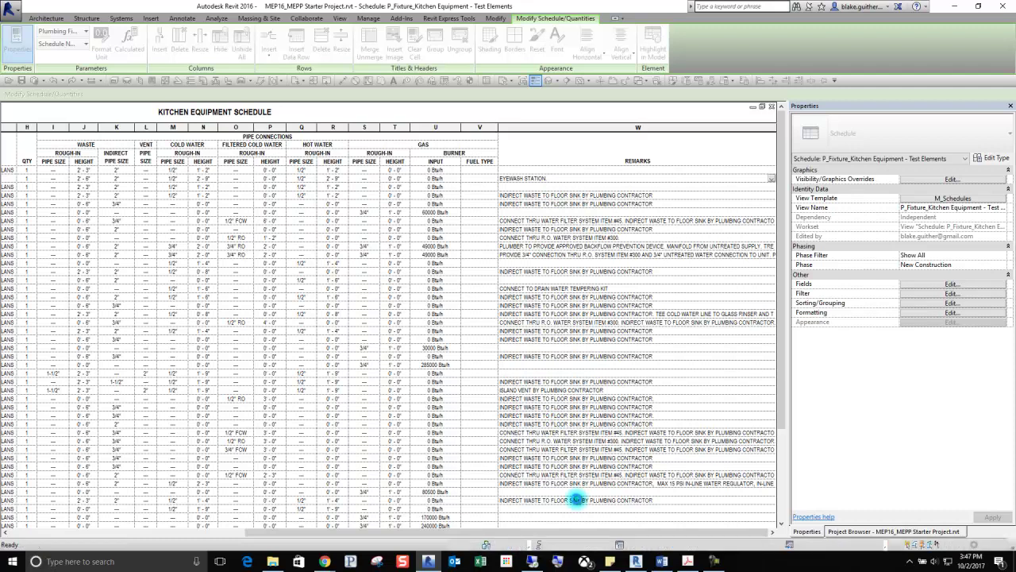
pyautogui.click(576, 499)
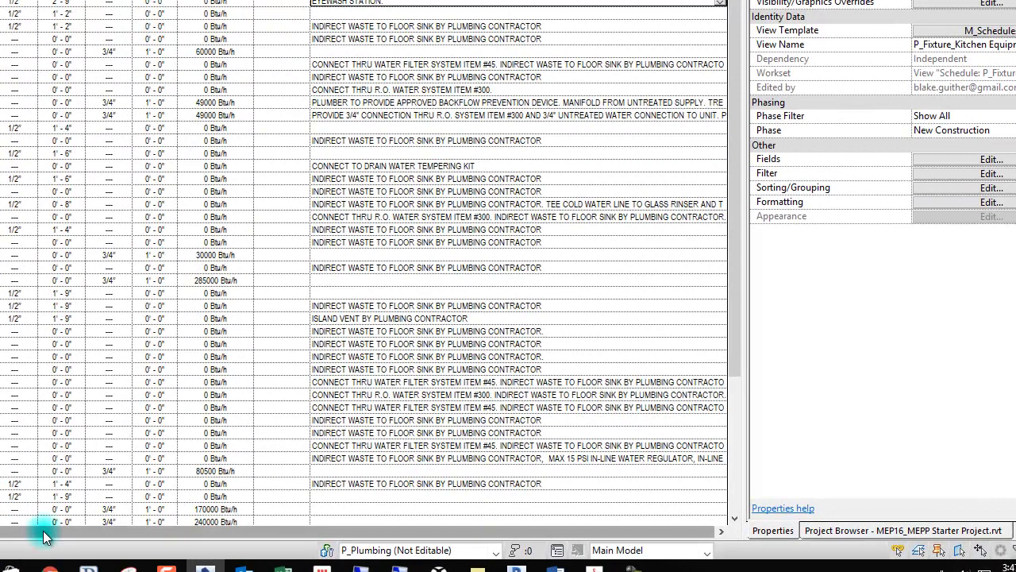
pyautogui.click(44, 531)
pyautogui.click(42, 530)
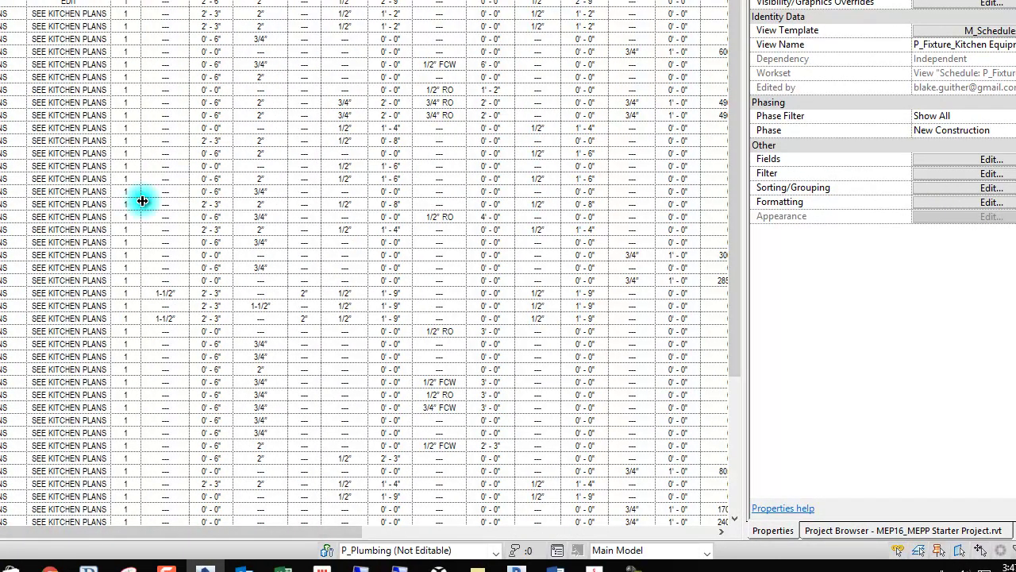